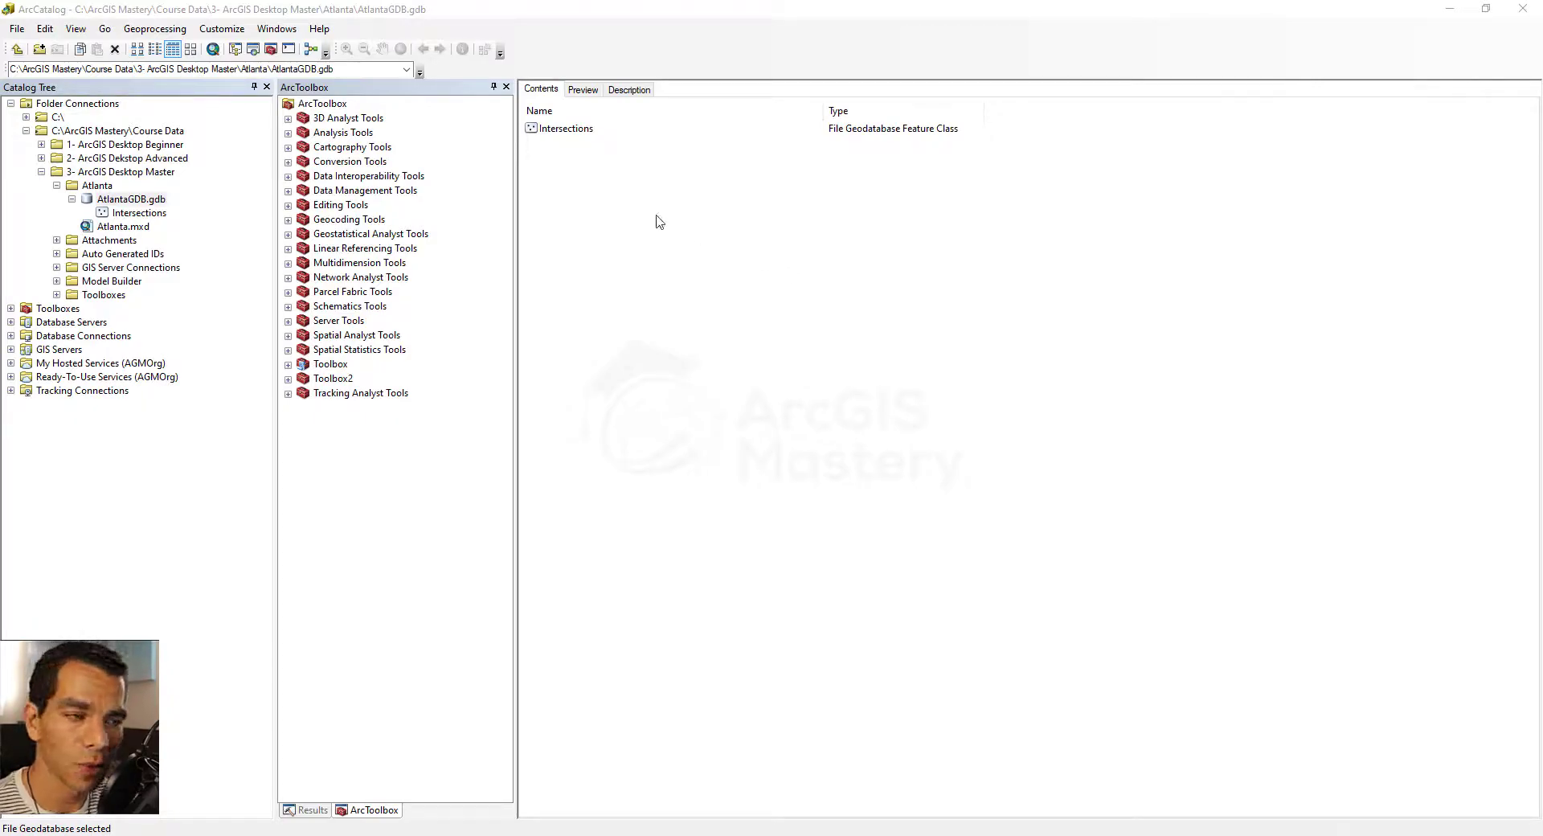
- Enable attachments on the Intersections feature class using Manage > Create Attachments
right_click(568, 129)
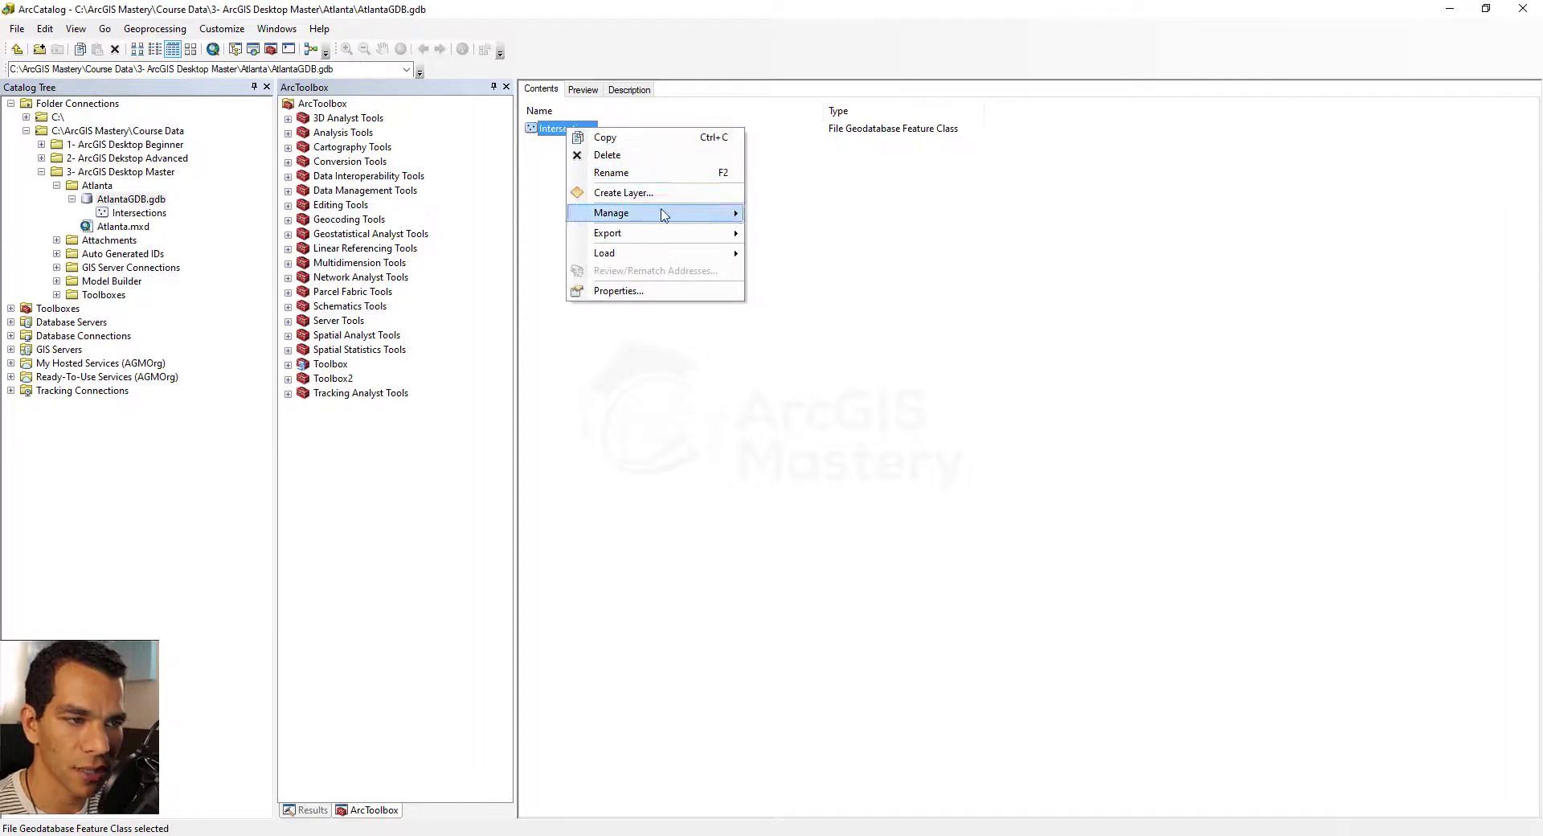
mouse_move(665, 214)
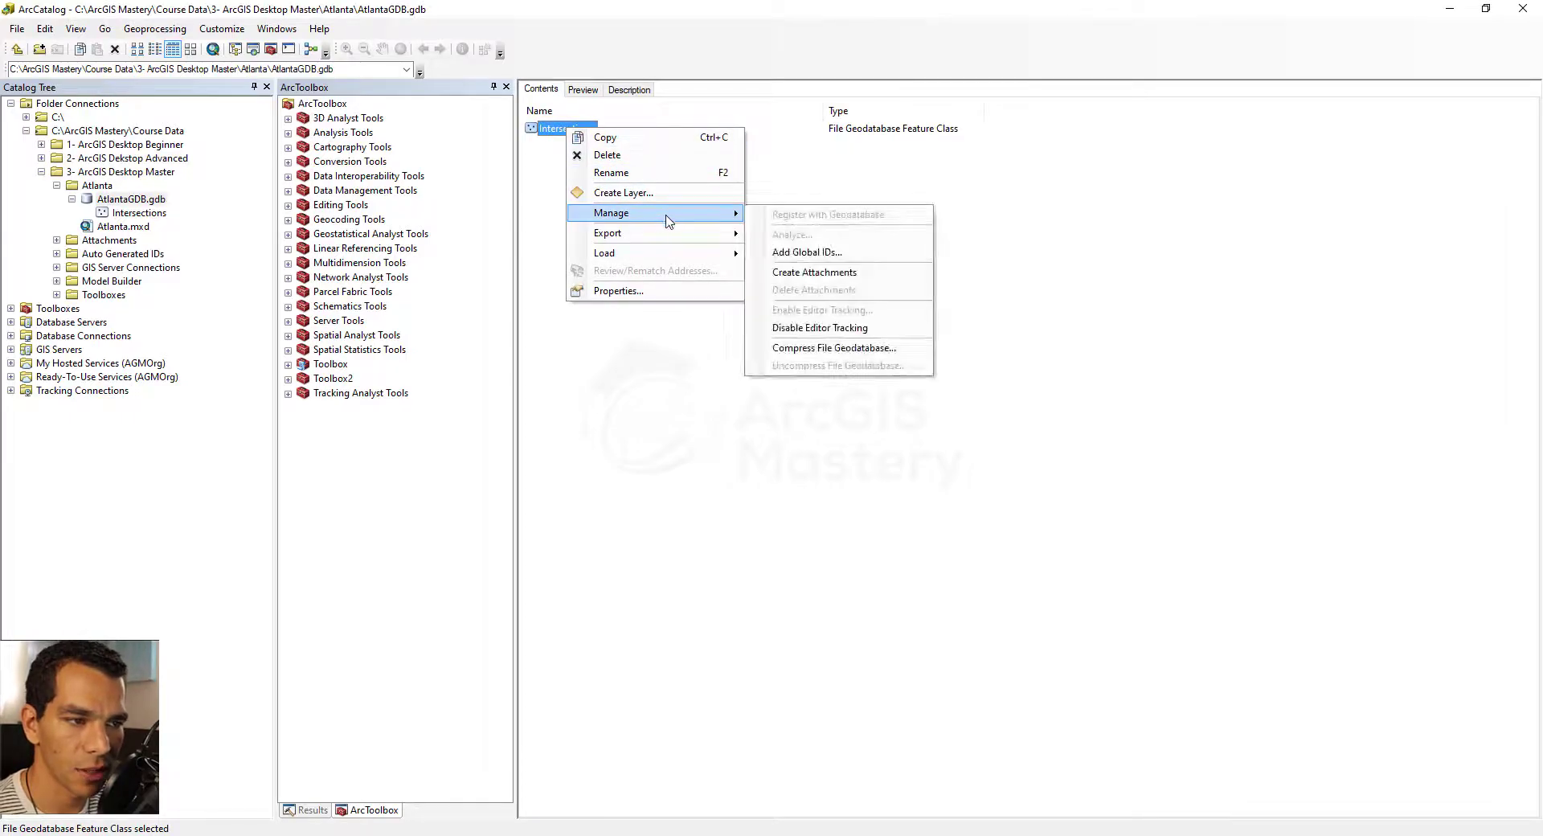
click(872, 275)
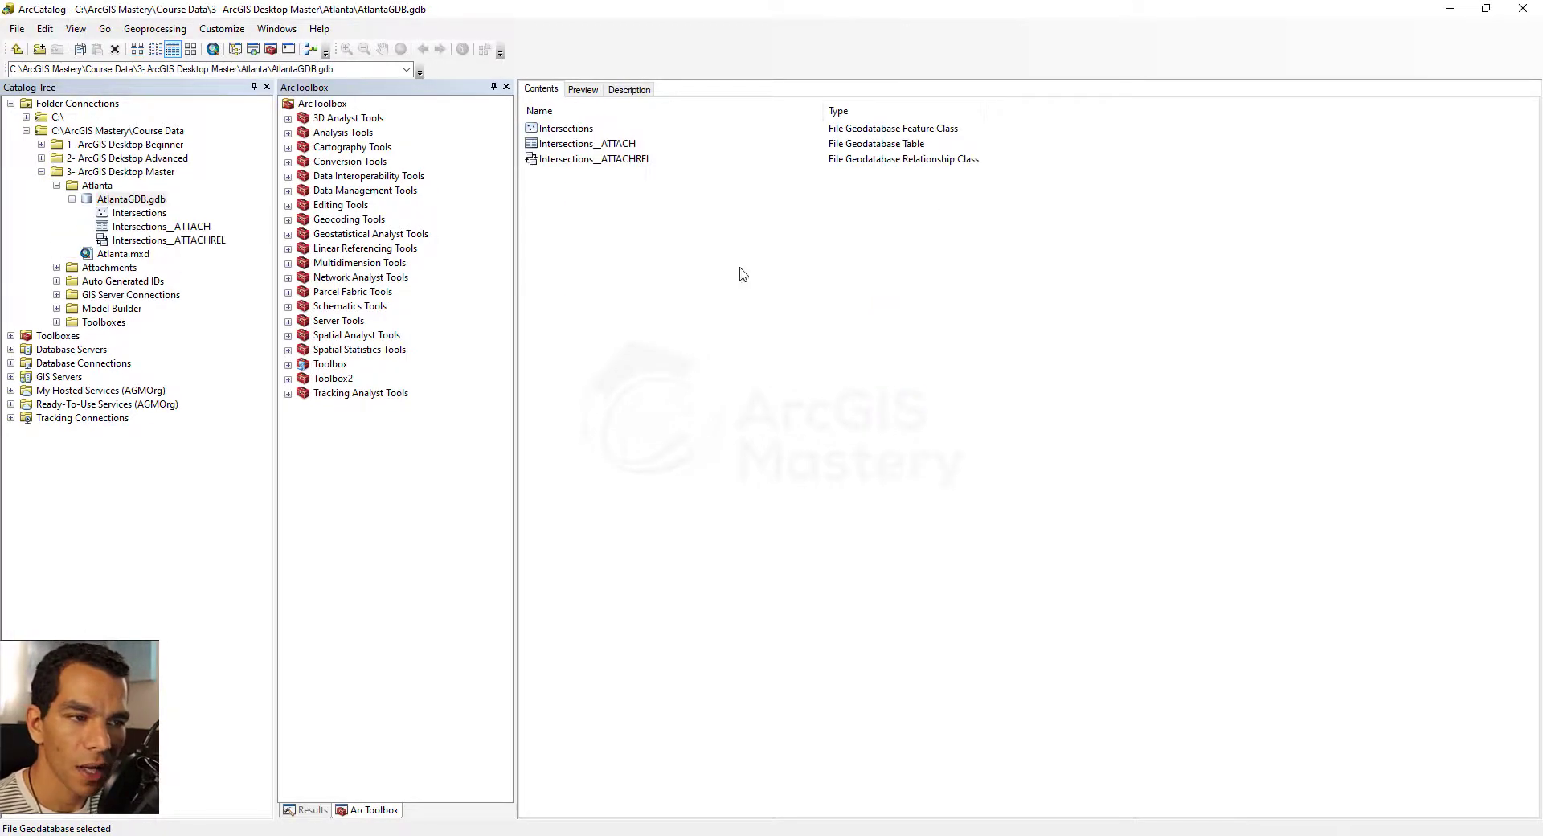
right_click(598, 150)
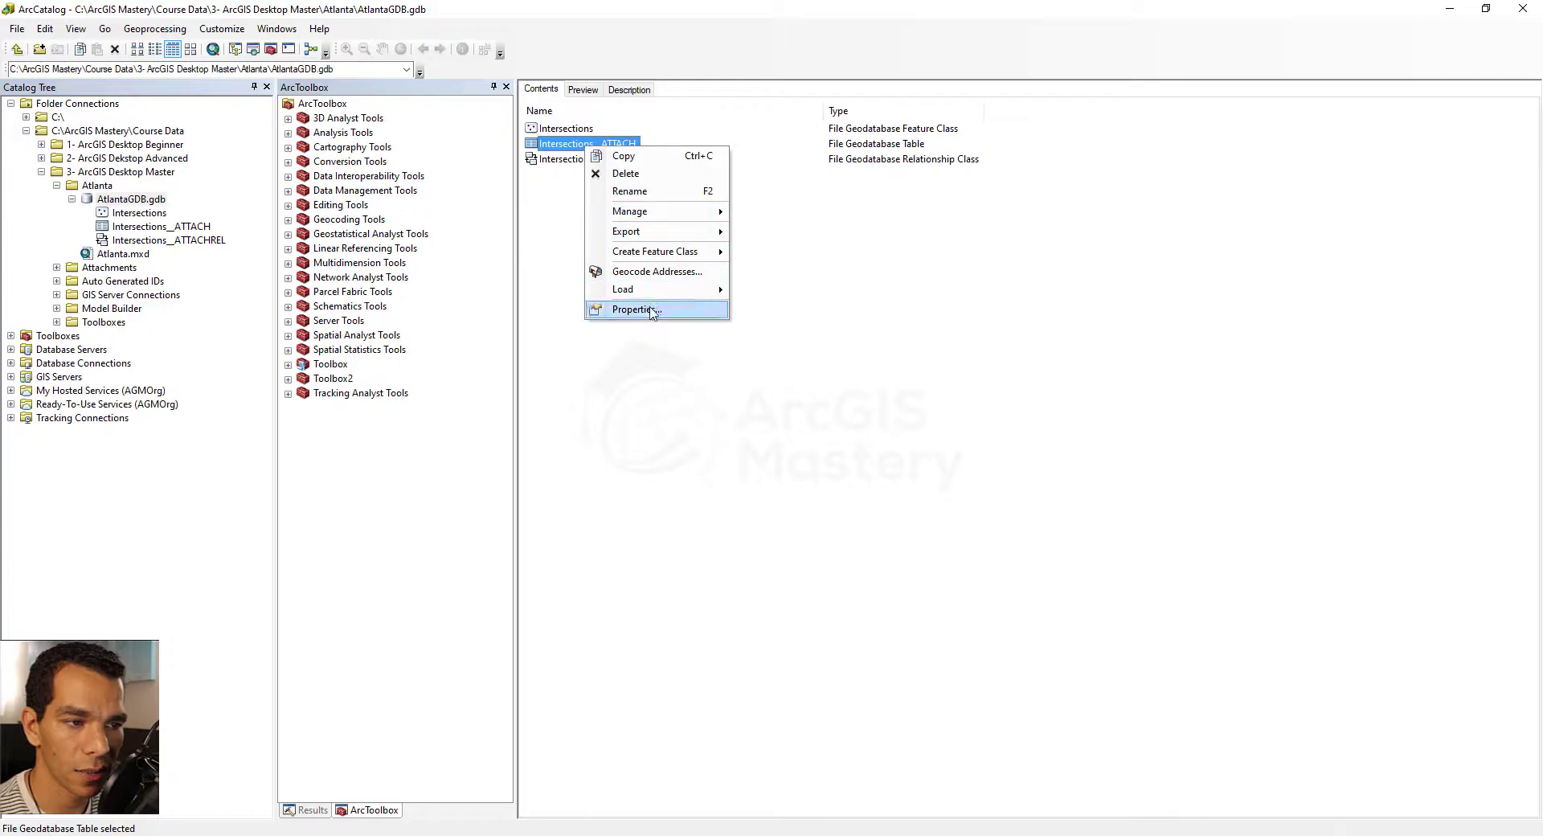
click(658, 306)
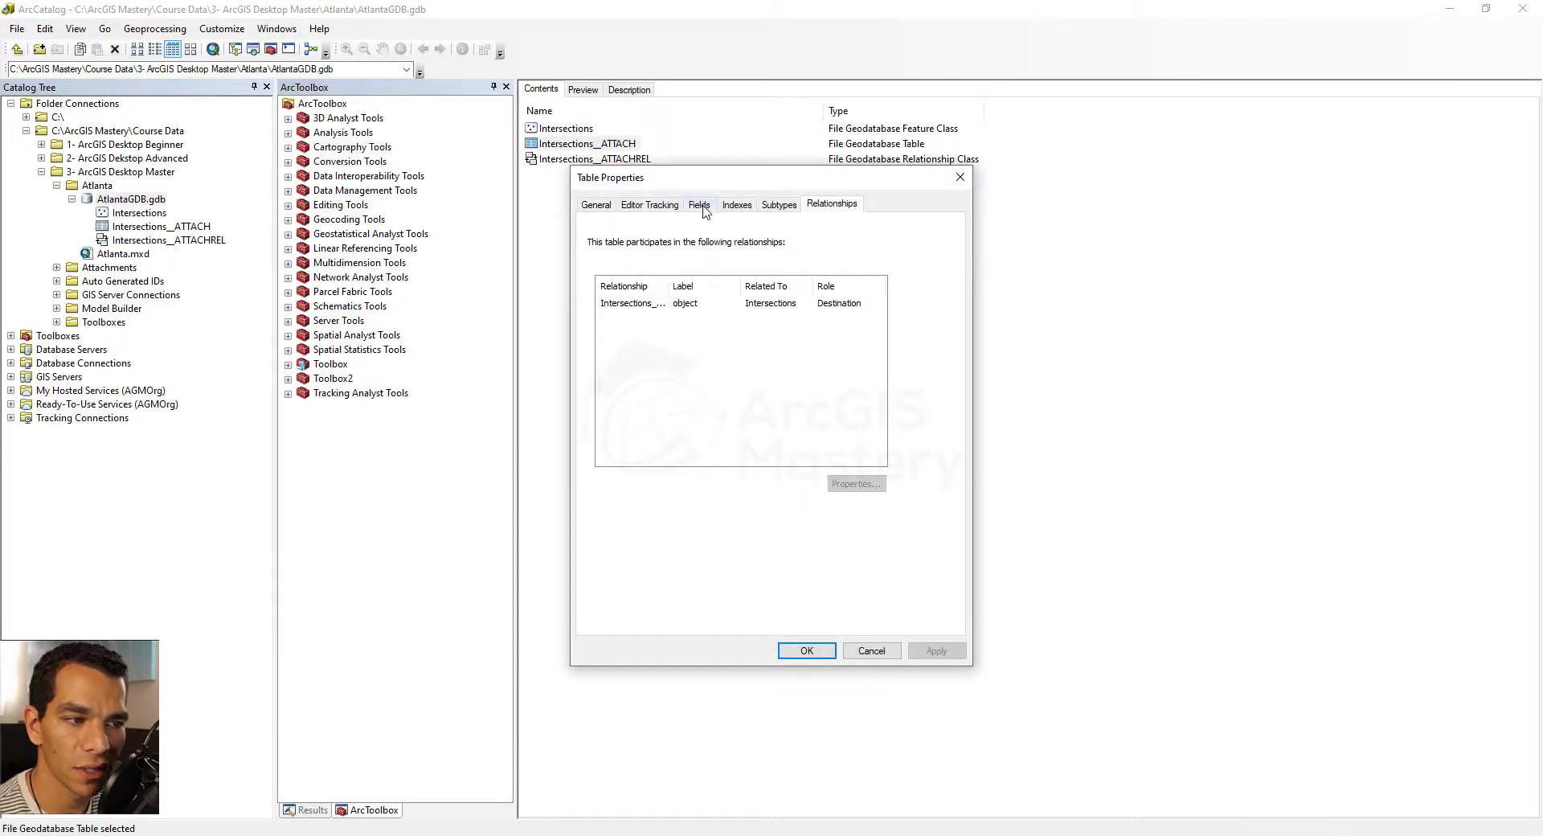
click(699, 206)
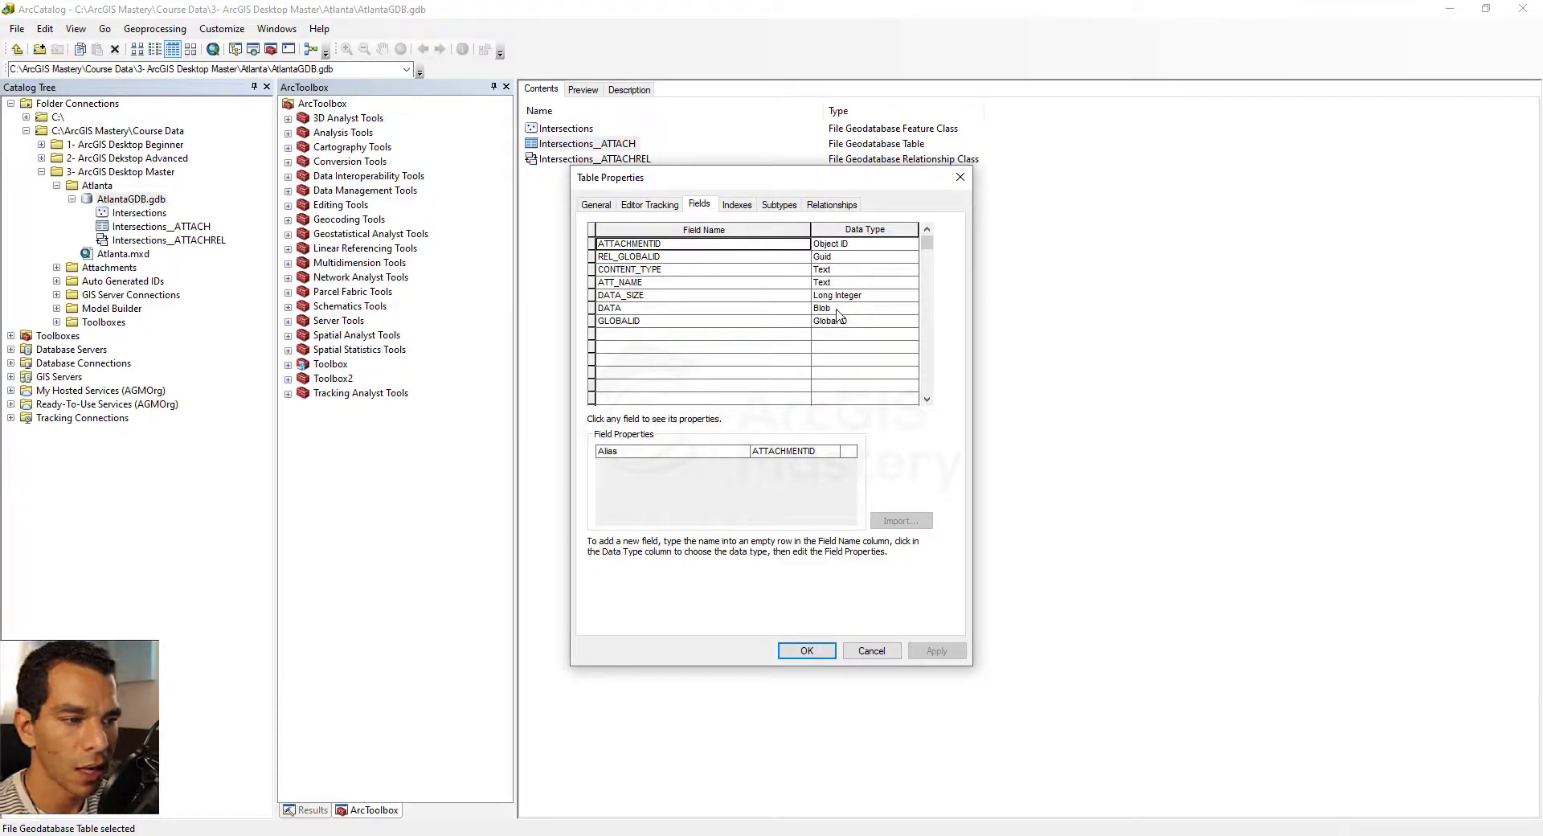
click(872, 650)
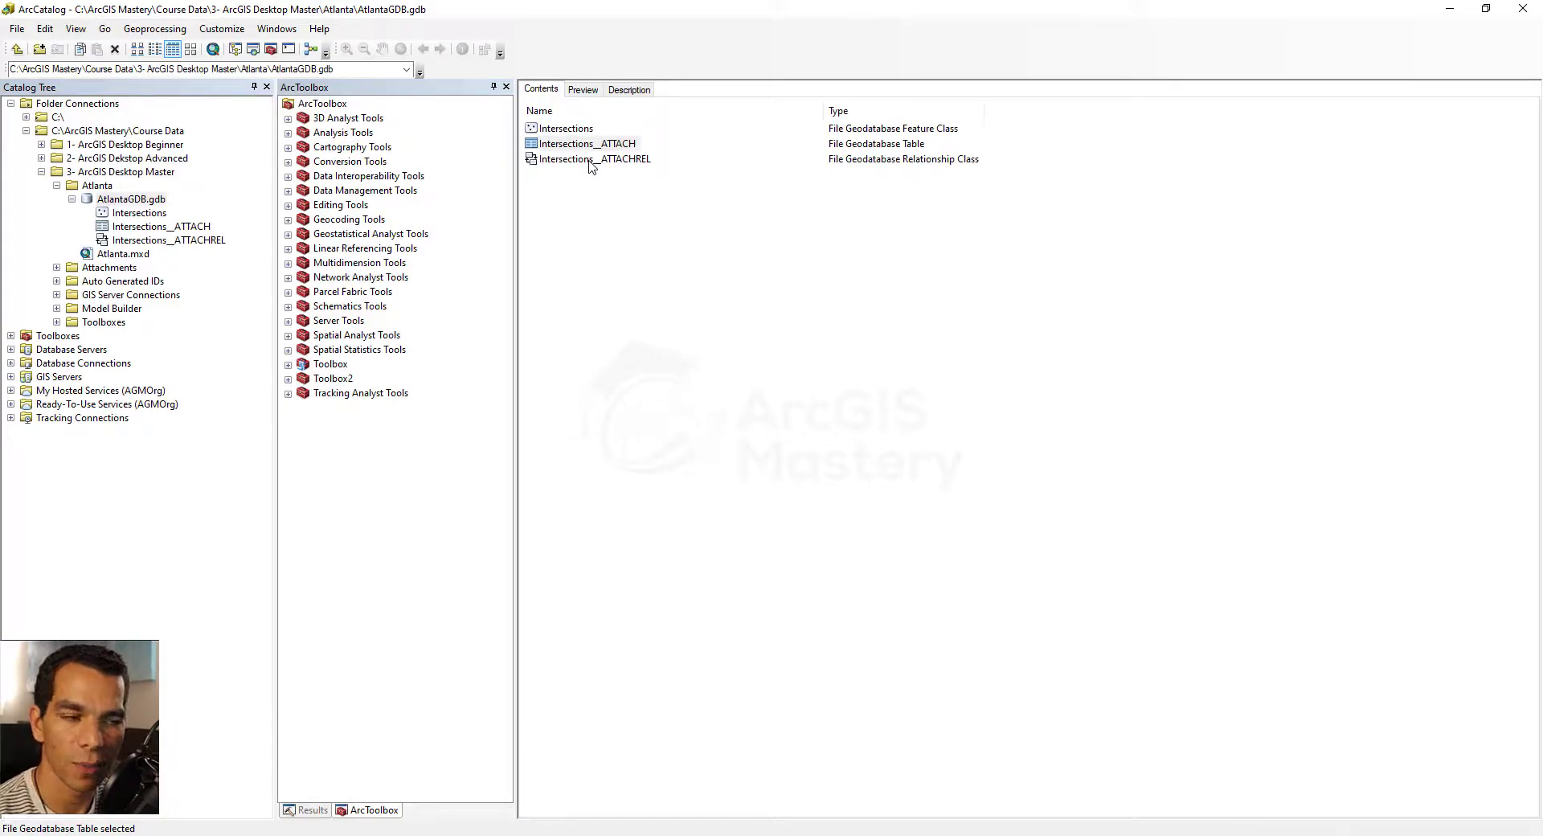
right_click(590, 160)
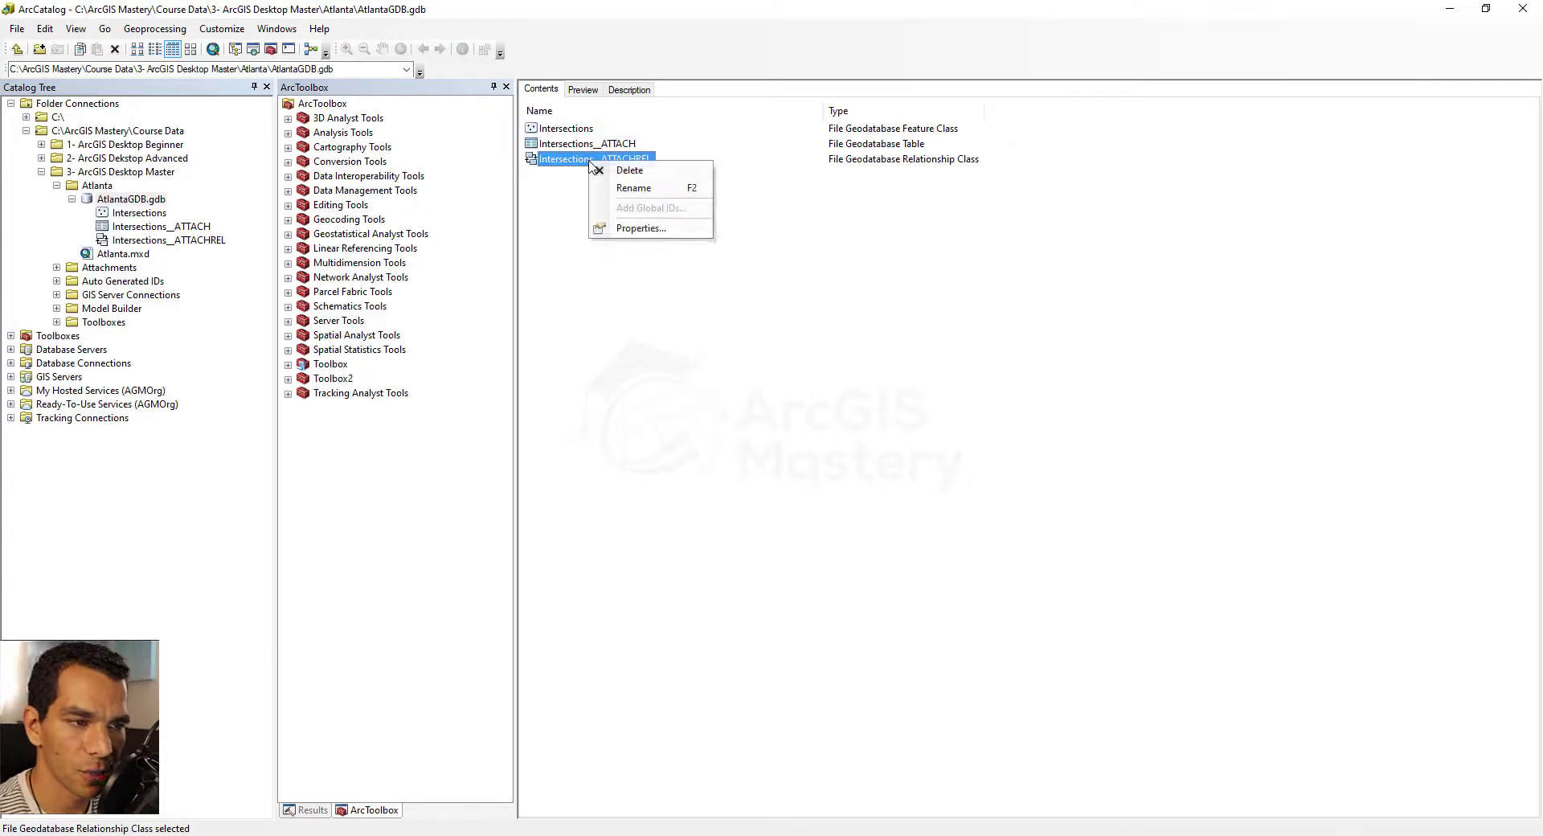
click(651, 228)
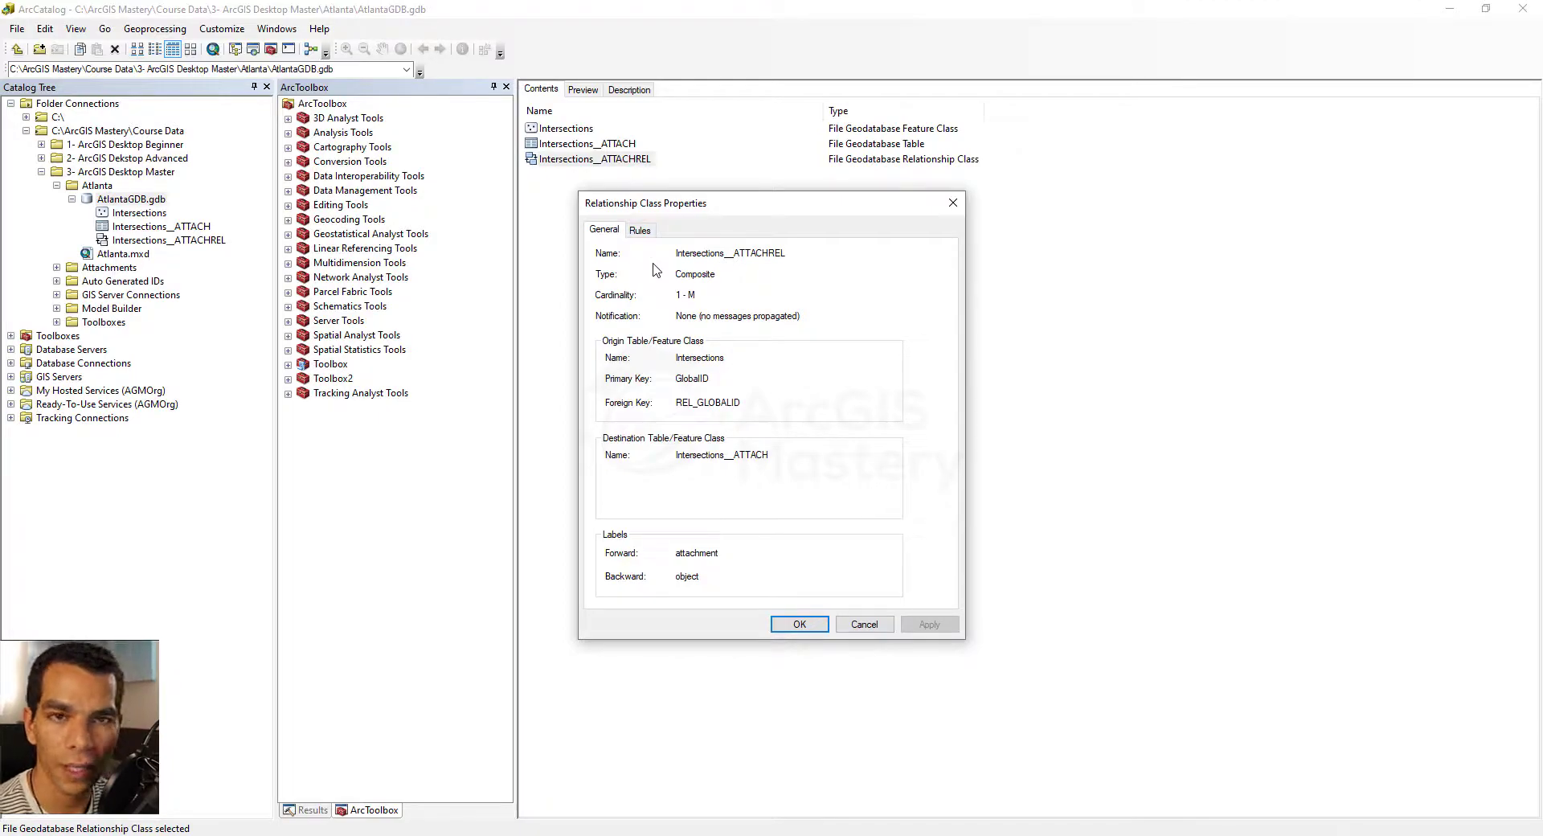
click(641, 231)
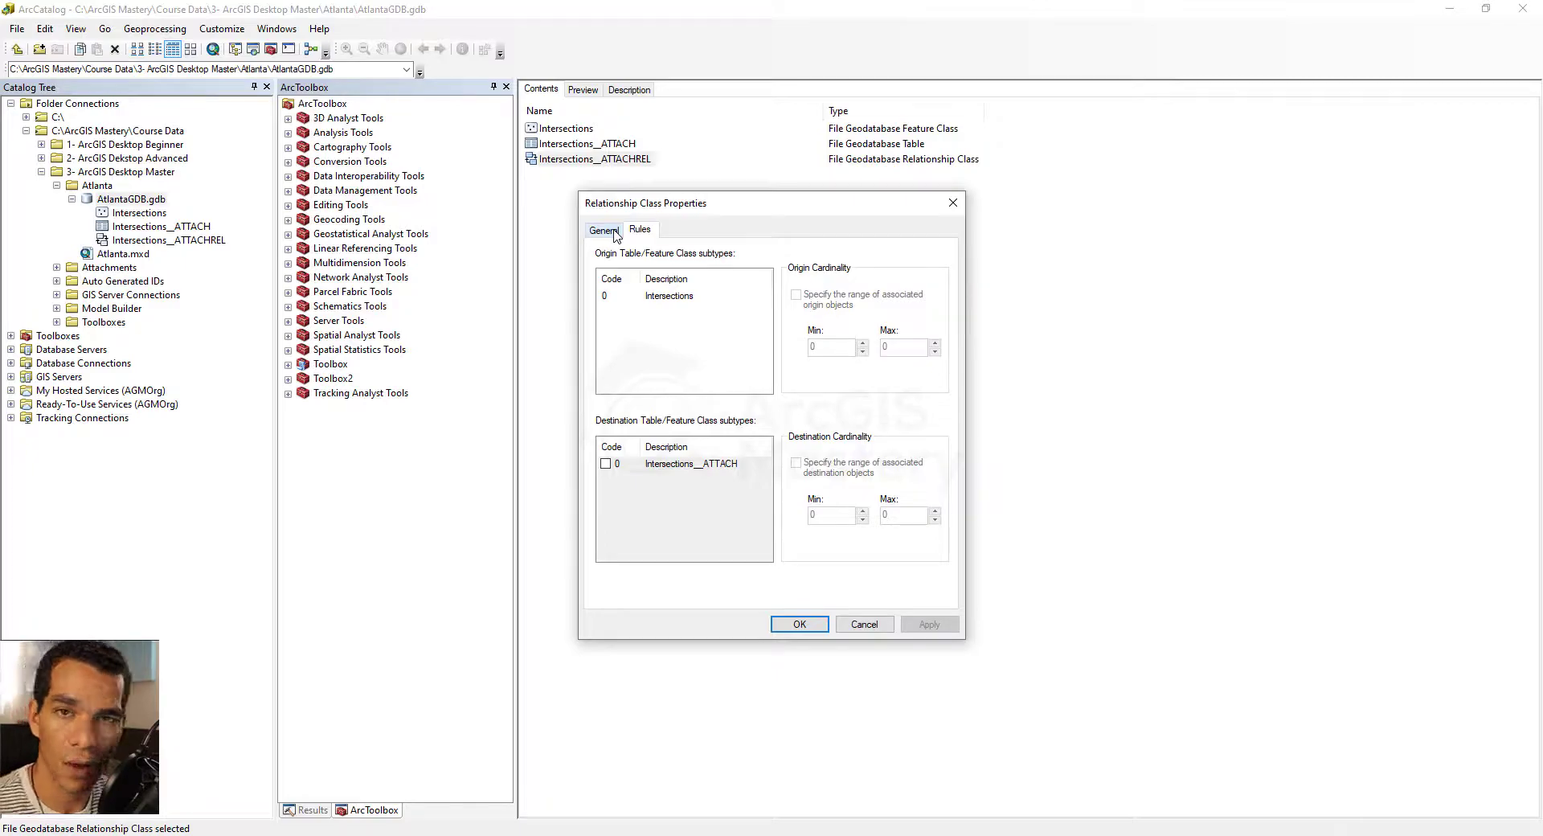
- Close the relationship class properties and open Atlanta.mxd in ArcMap
click(615, 232)
key(Escape)
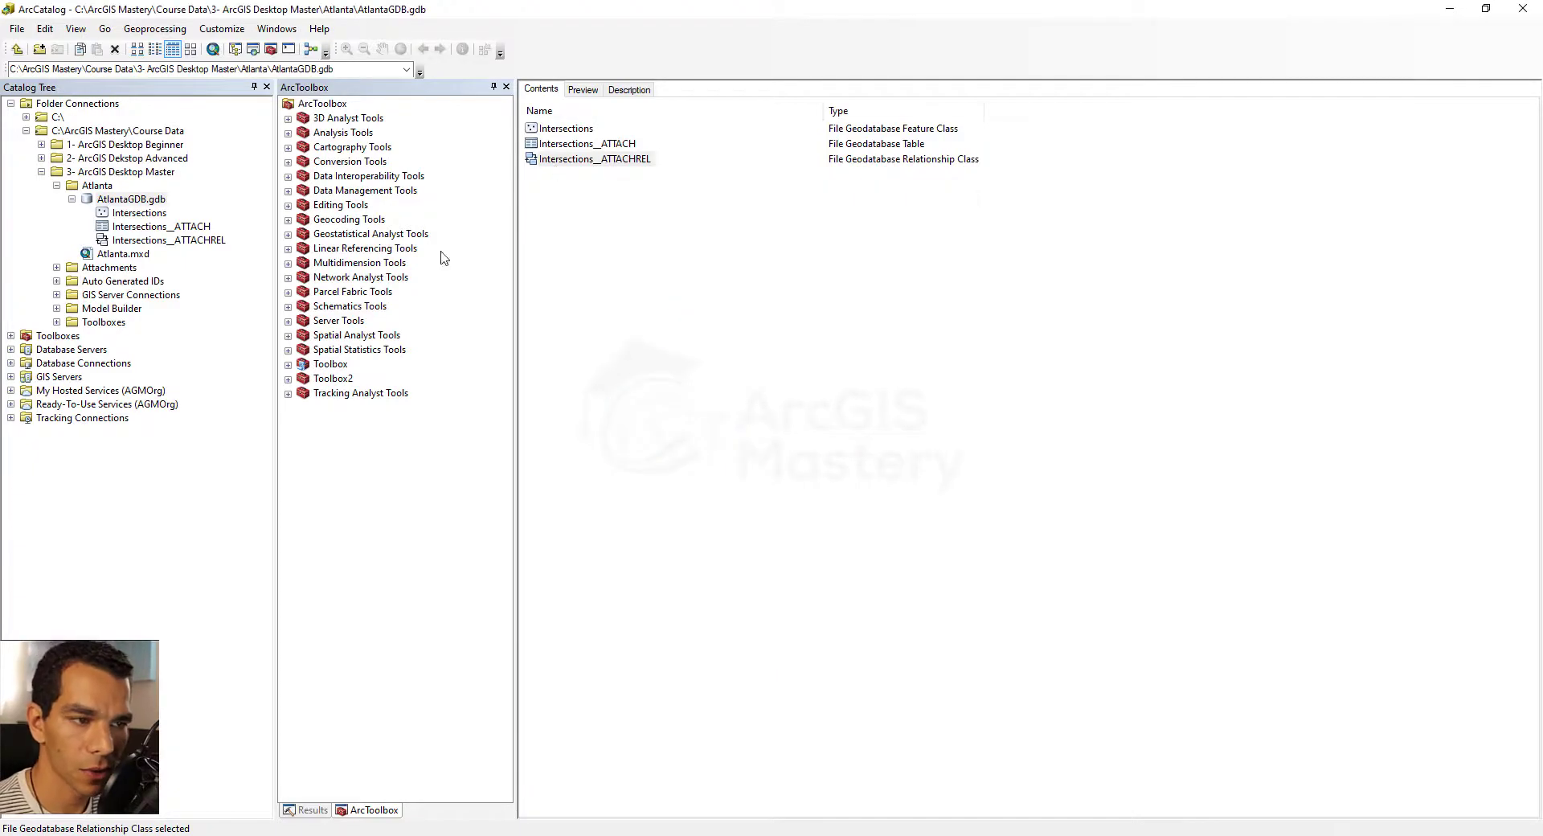
click(115, 254)
double_click(115, 254)
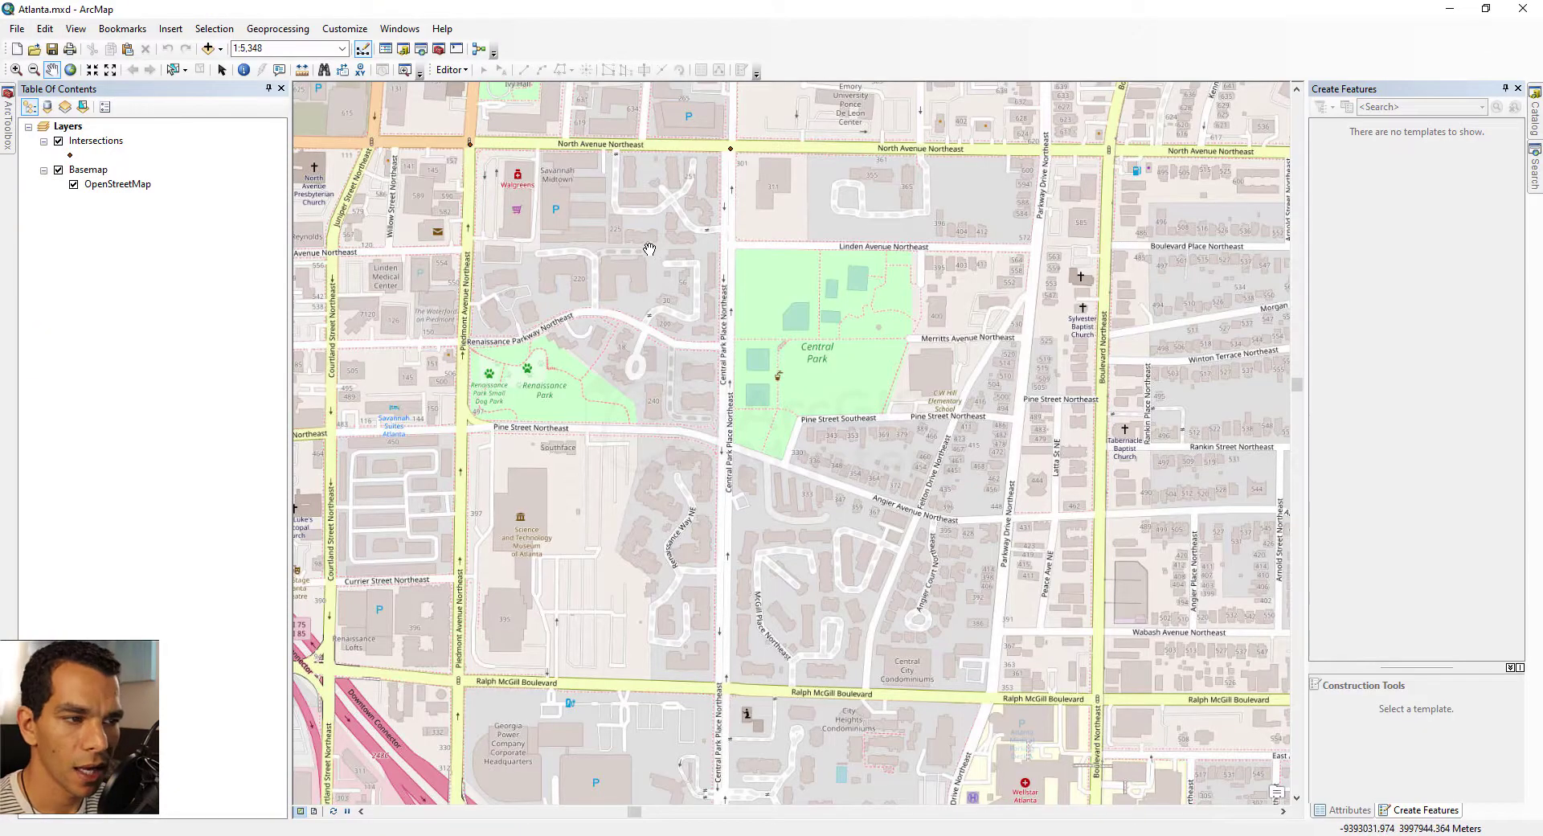
- Symbolize the Intersections points as black Triangle 1 markers of size 18
click(69, 155)
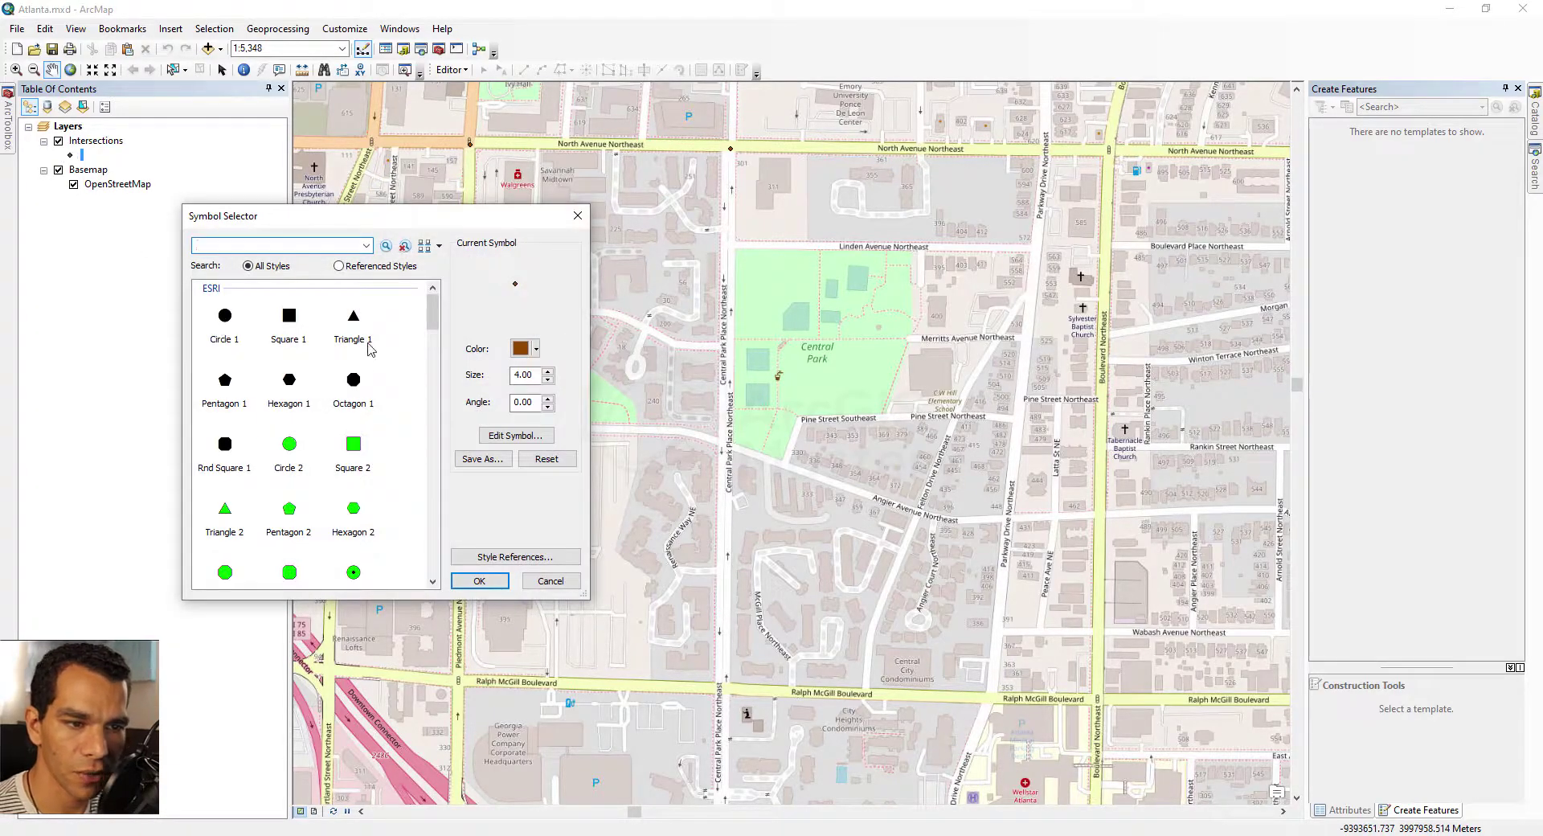
click(354, 321)
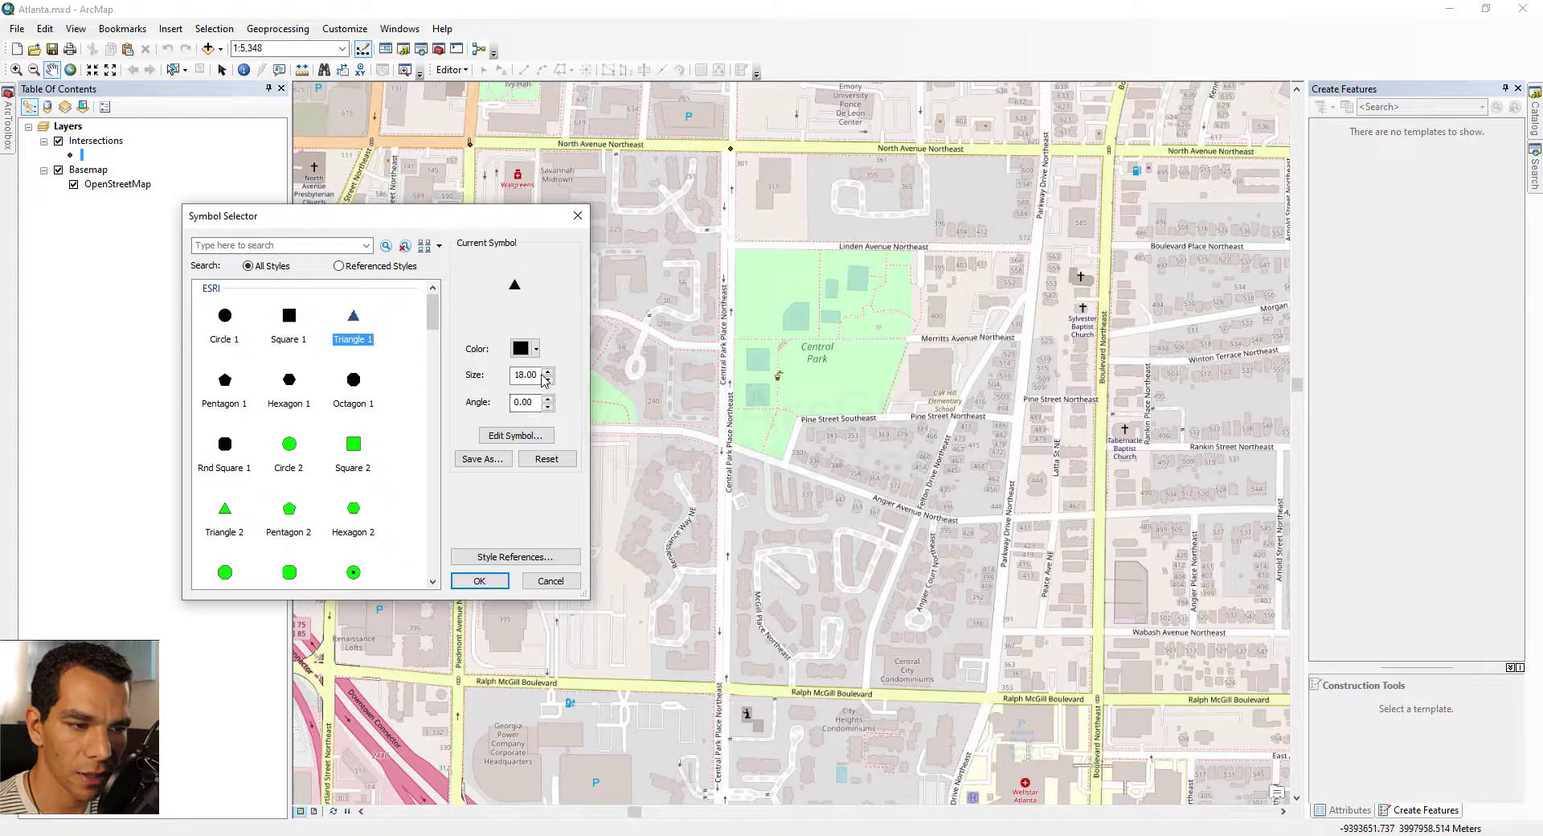
click(479, 580)
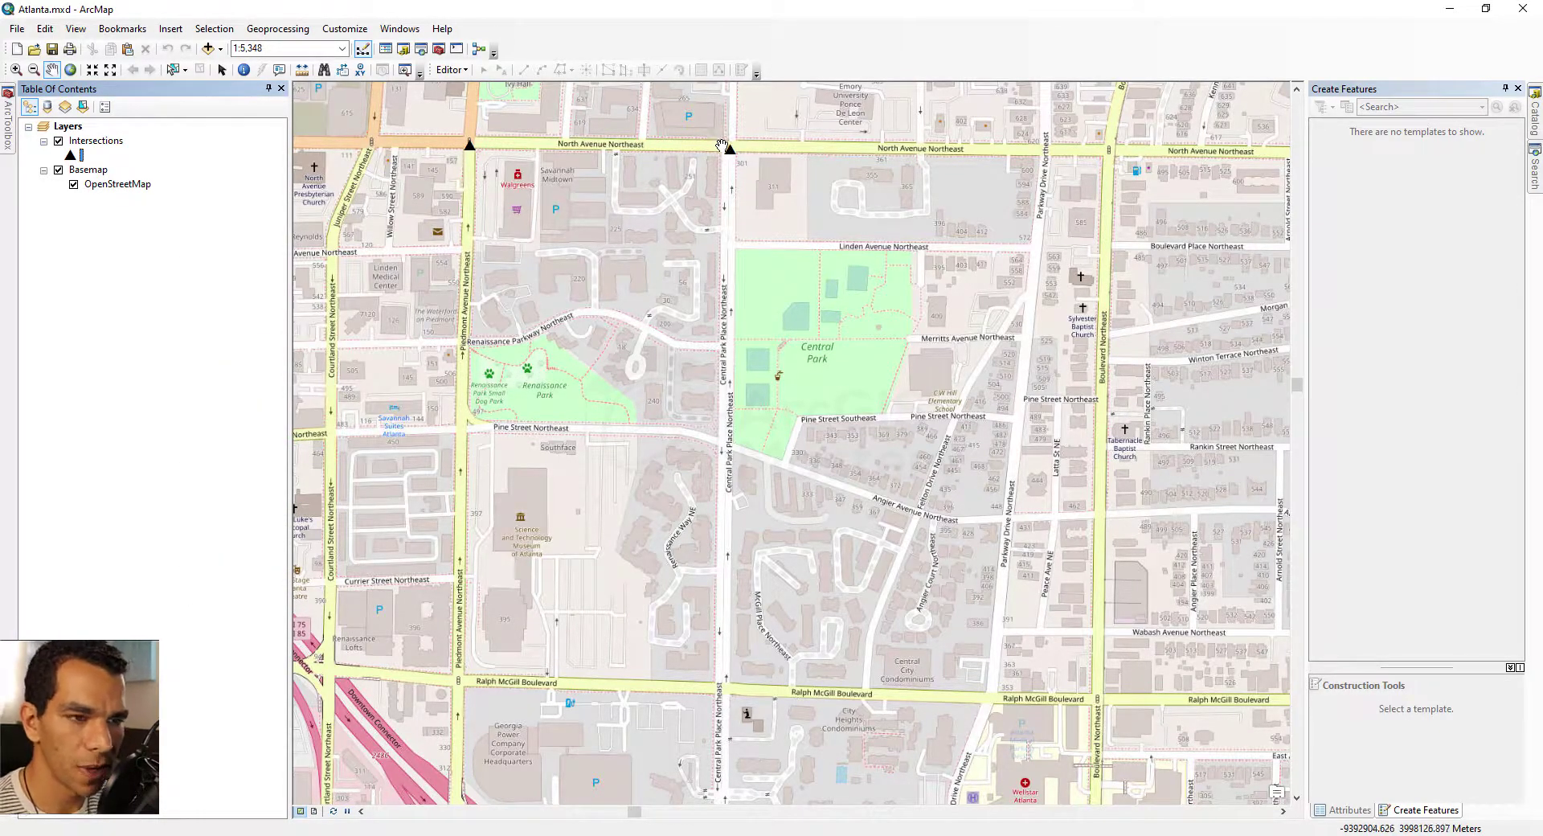
- Start editing and add an Intersections point at North Avenue NE and Boulevard NE, showing its attributes
click(451, 70)
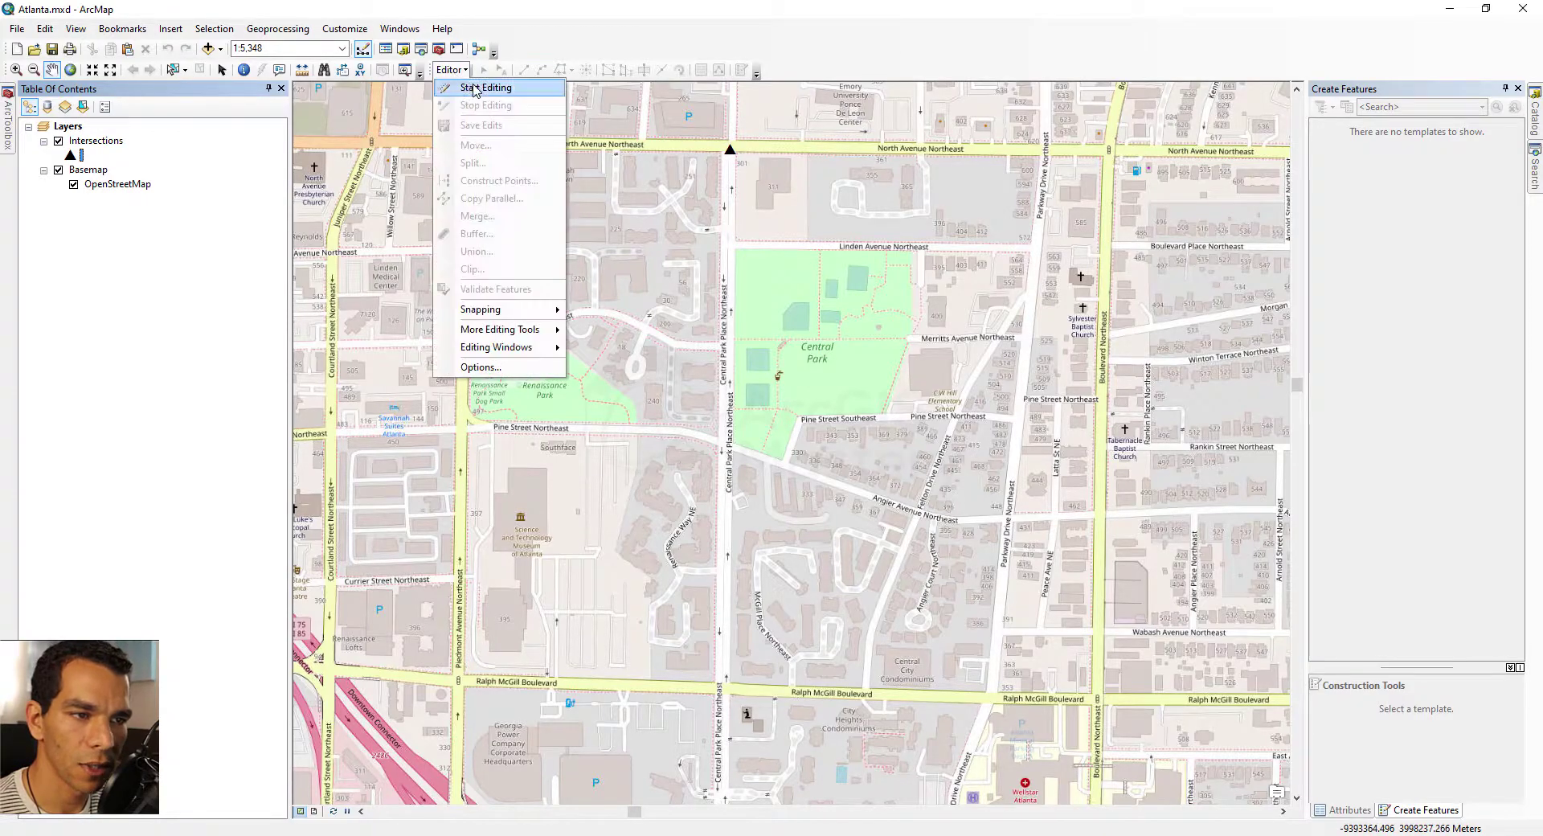
click(474, 89)
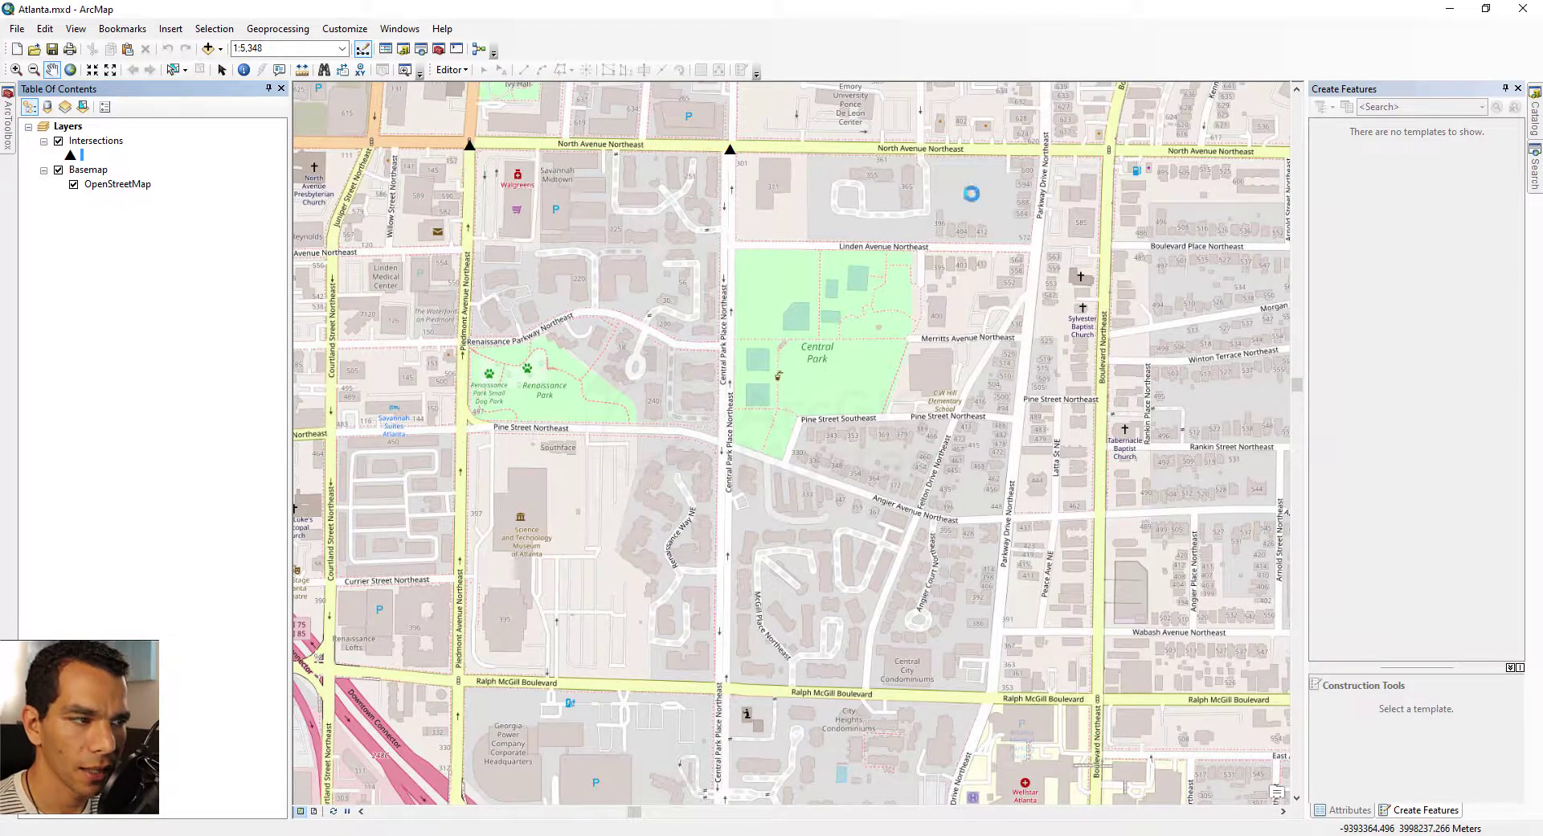
click(1341, 145)
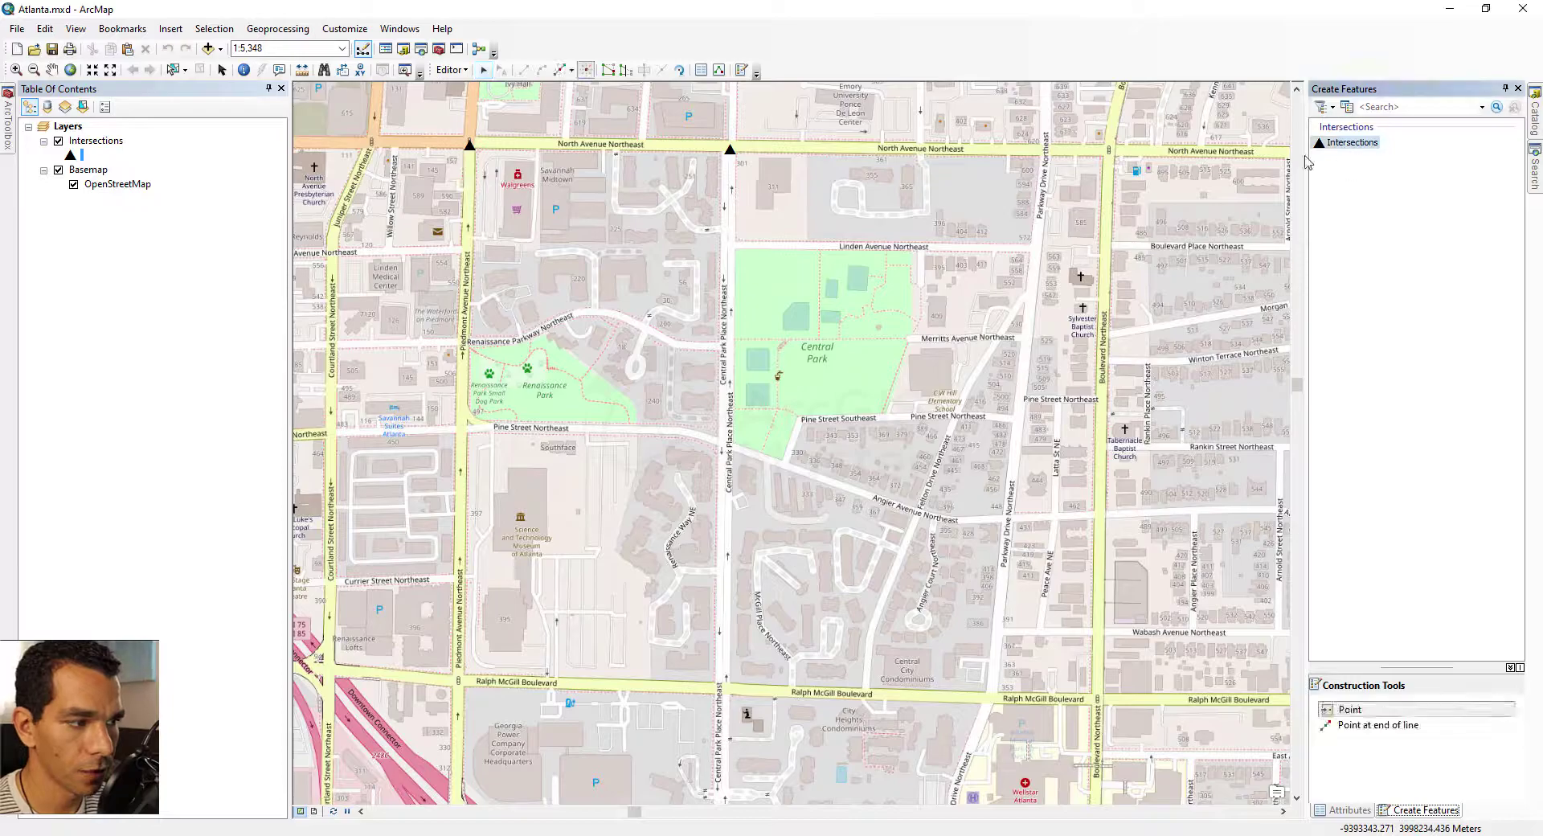
click(1108, 151)
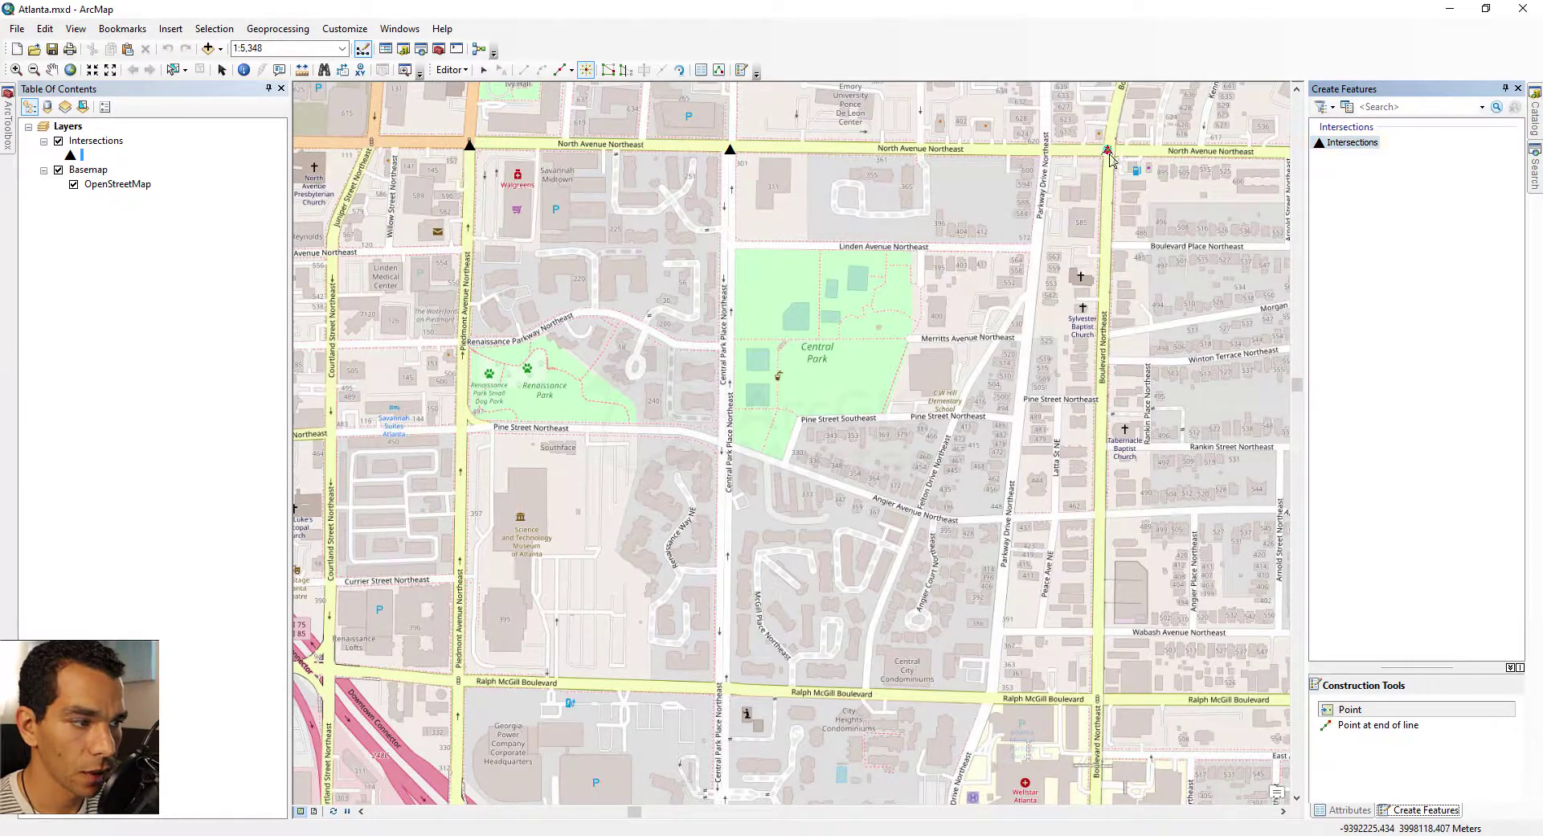
click(1348, 810)
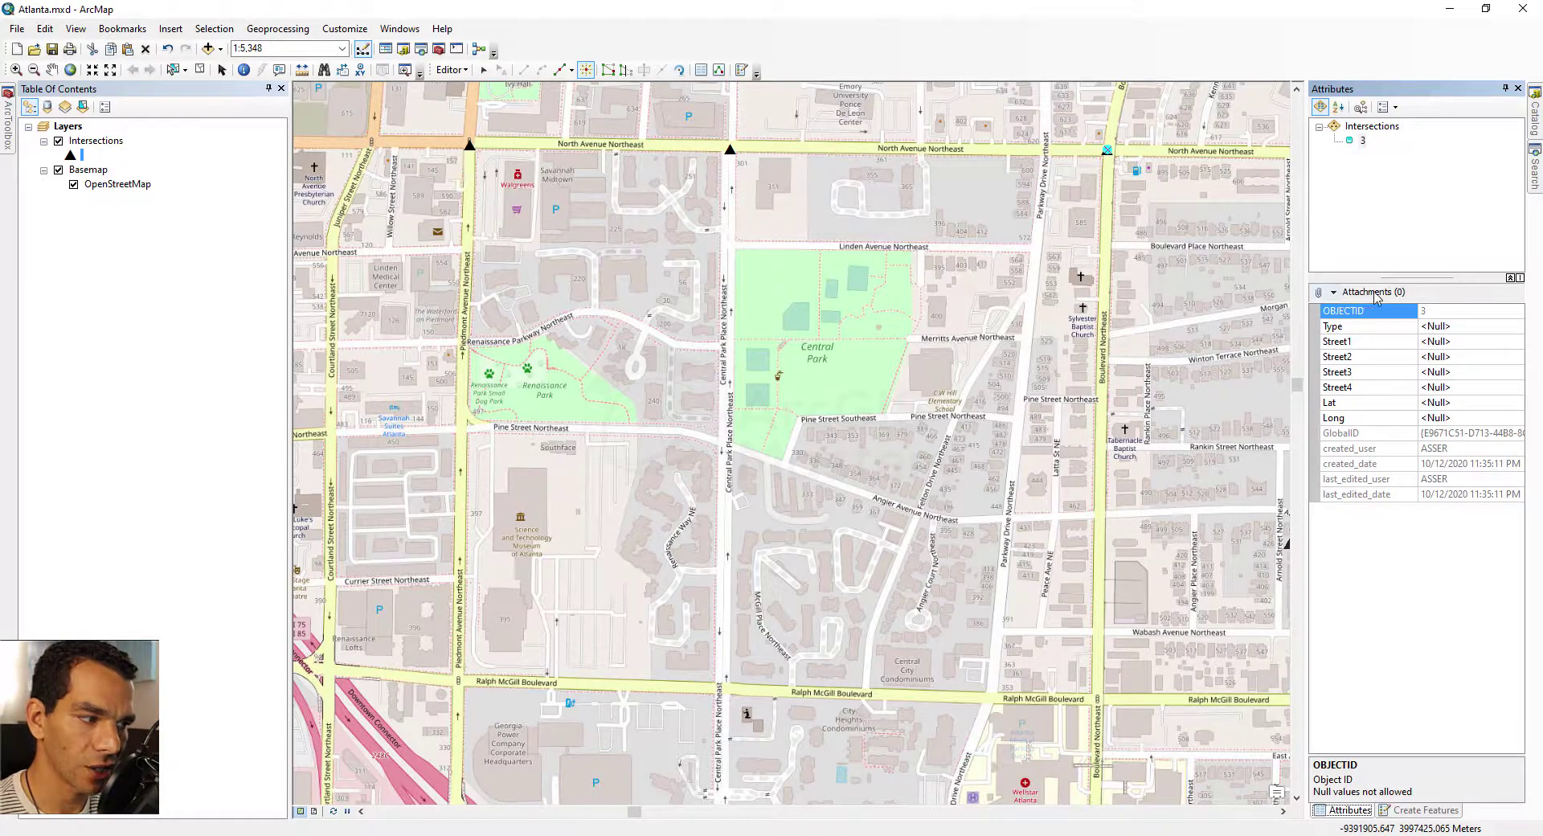
- Attach 1-4way.png and sec4.jpg from the Attachments folder to feature 3
click(1333, 293)
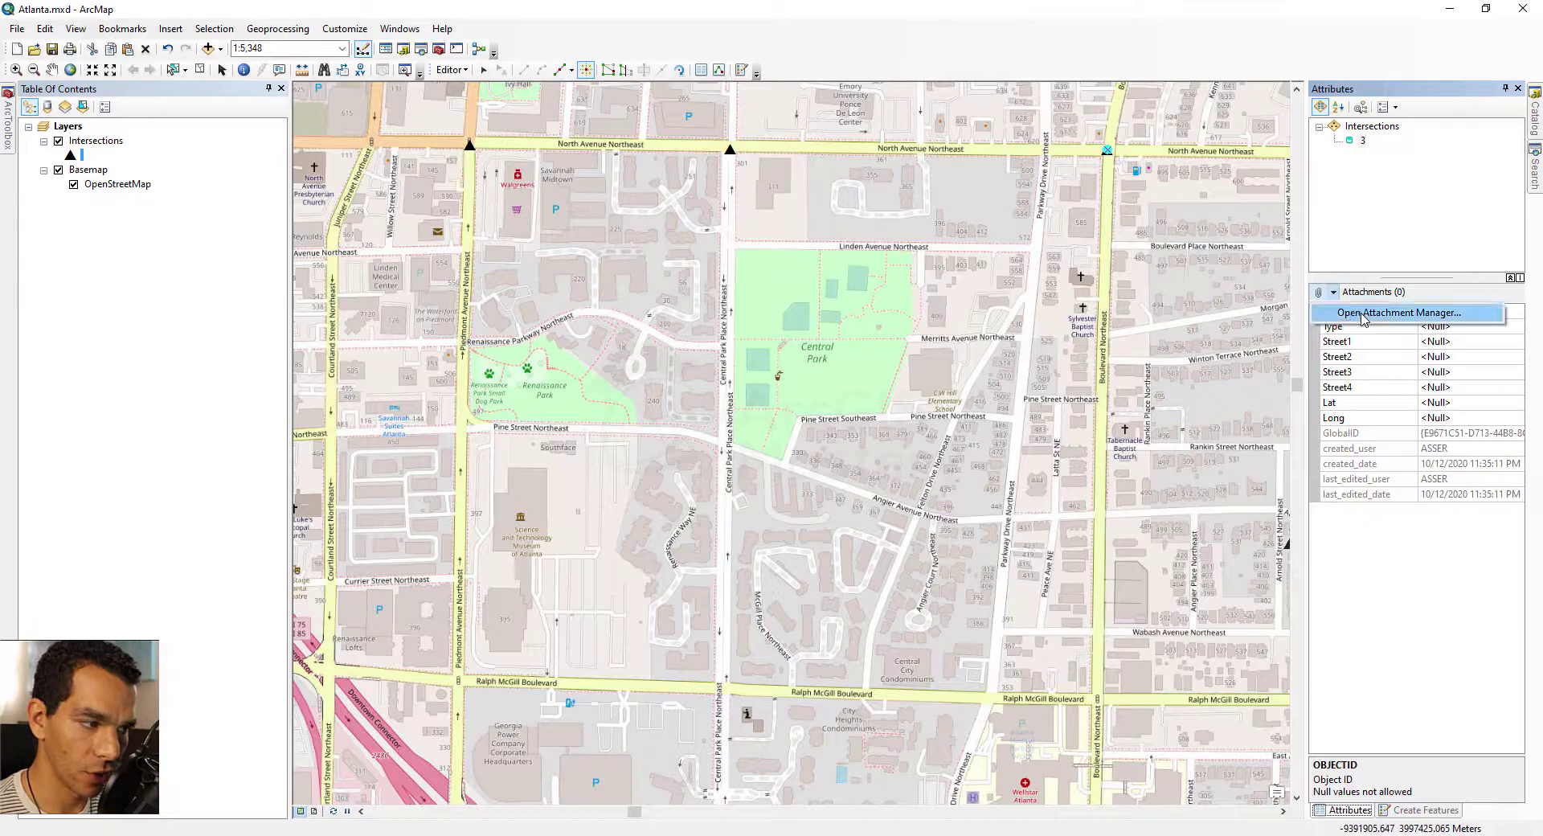
click(1364, 319)
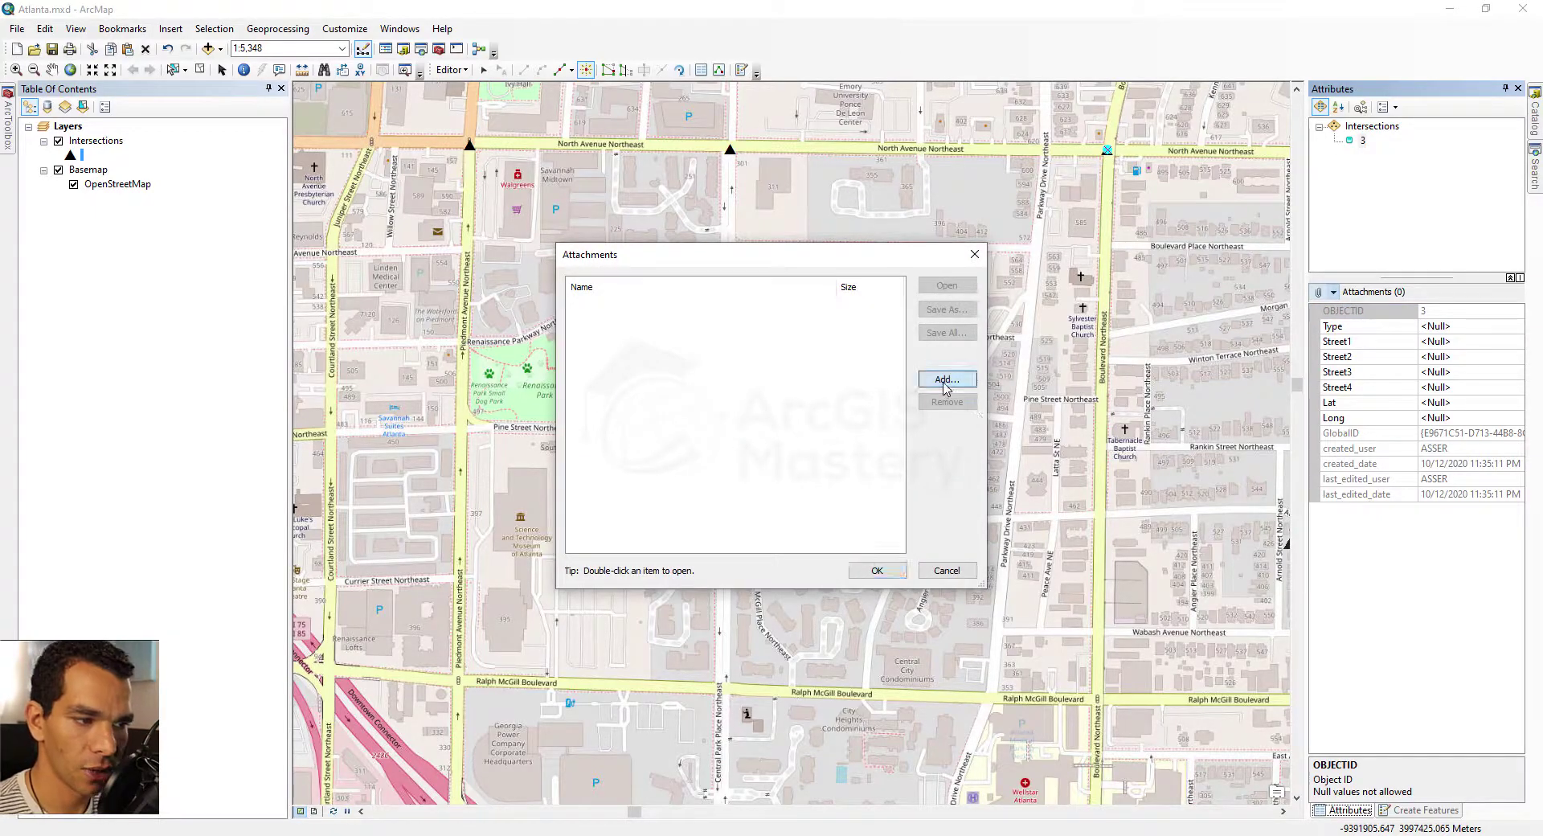
click(946, 379)
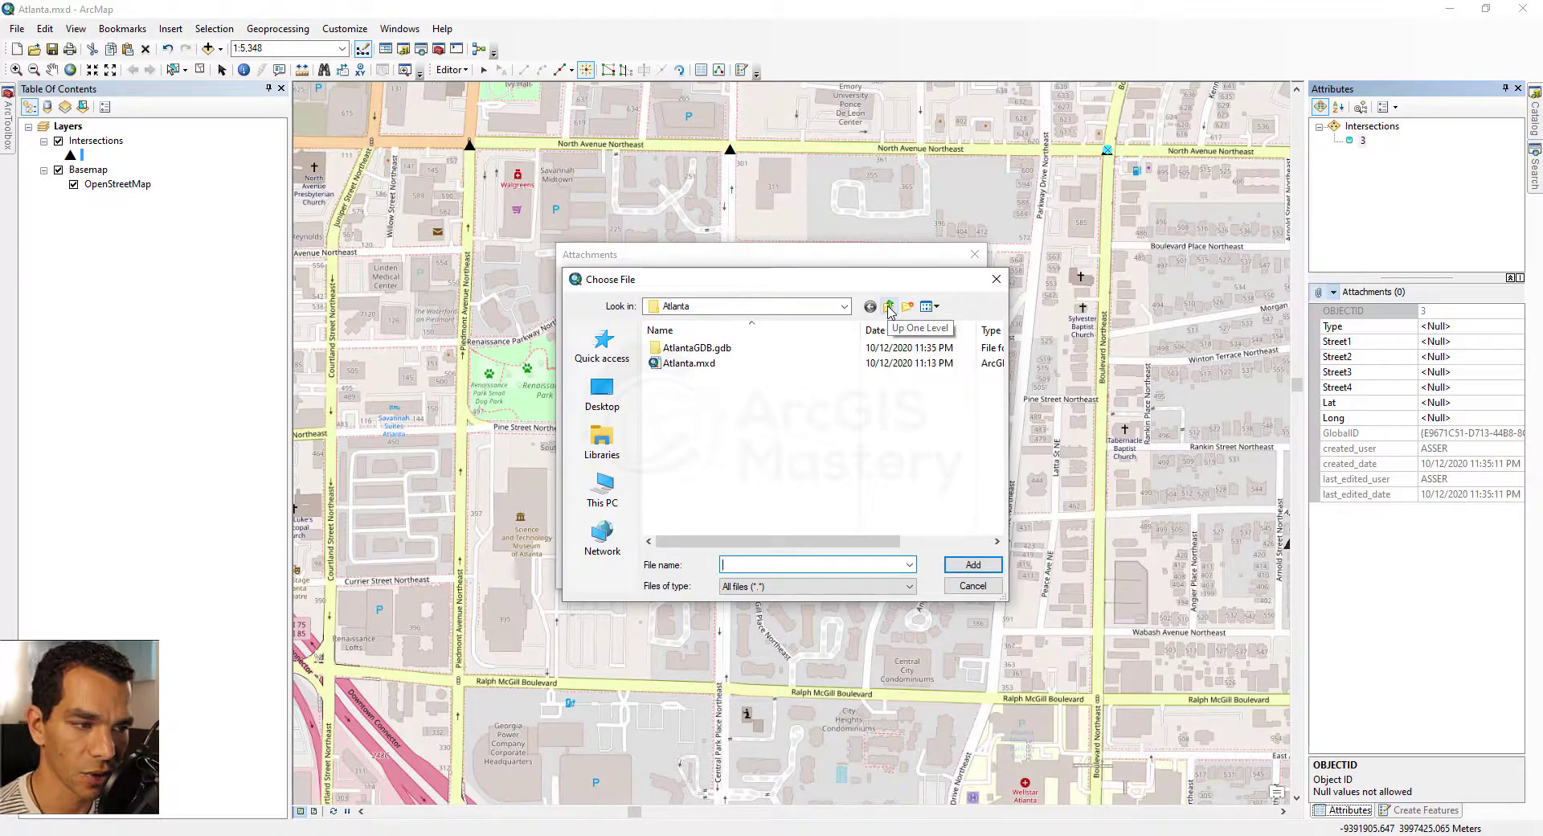
click(889, 307)
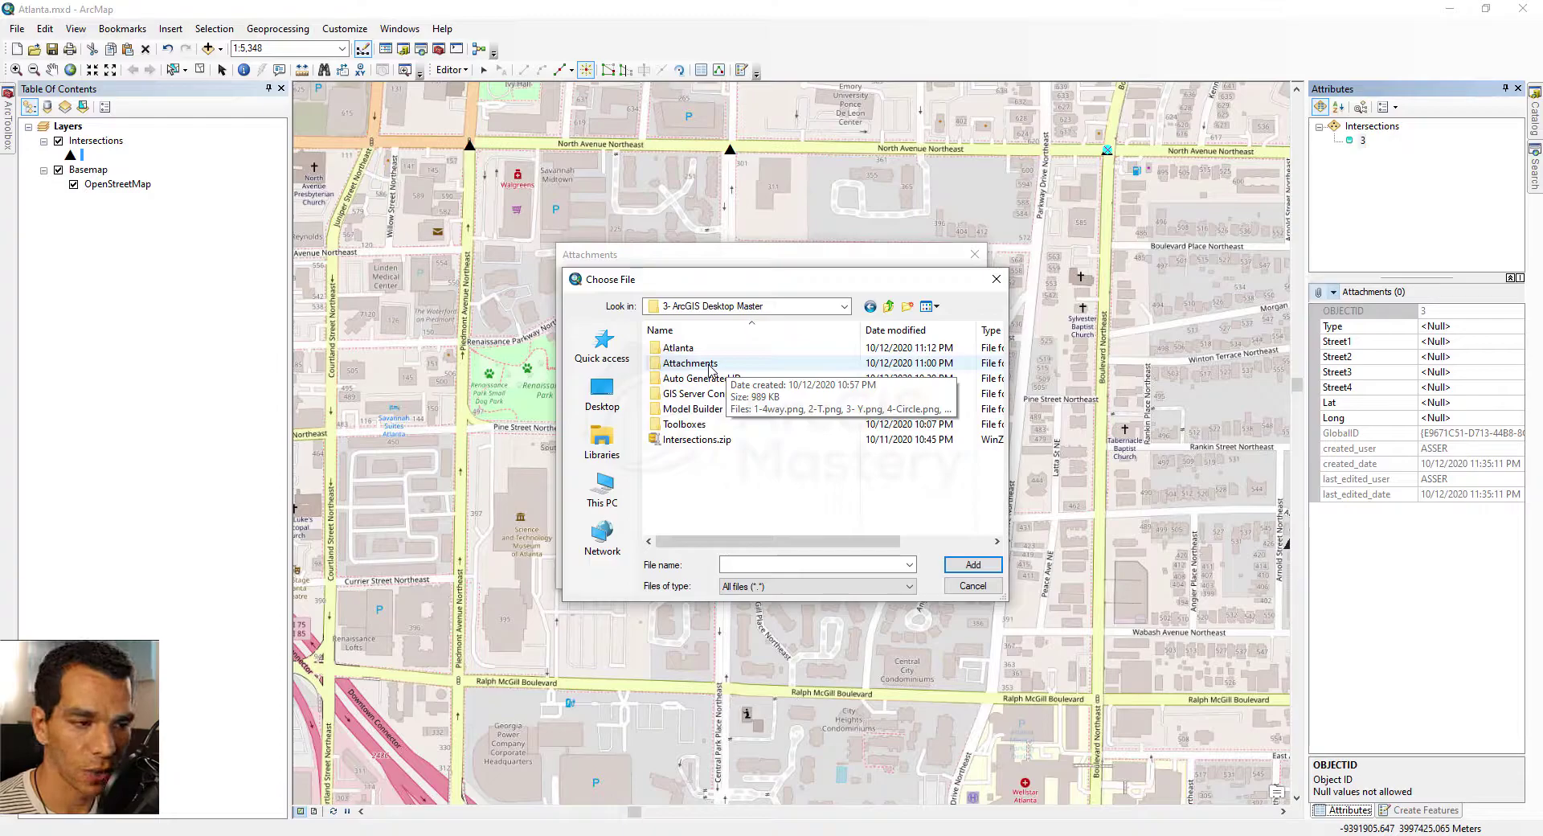
double_click(710, 369)
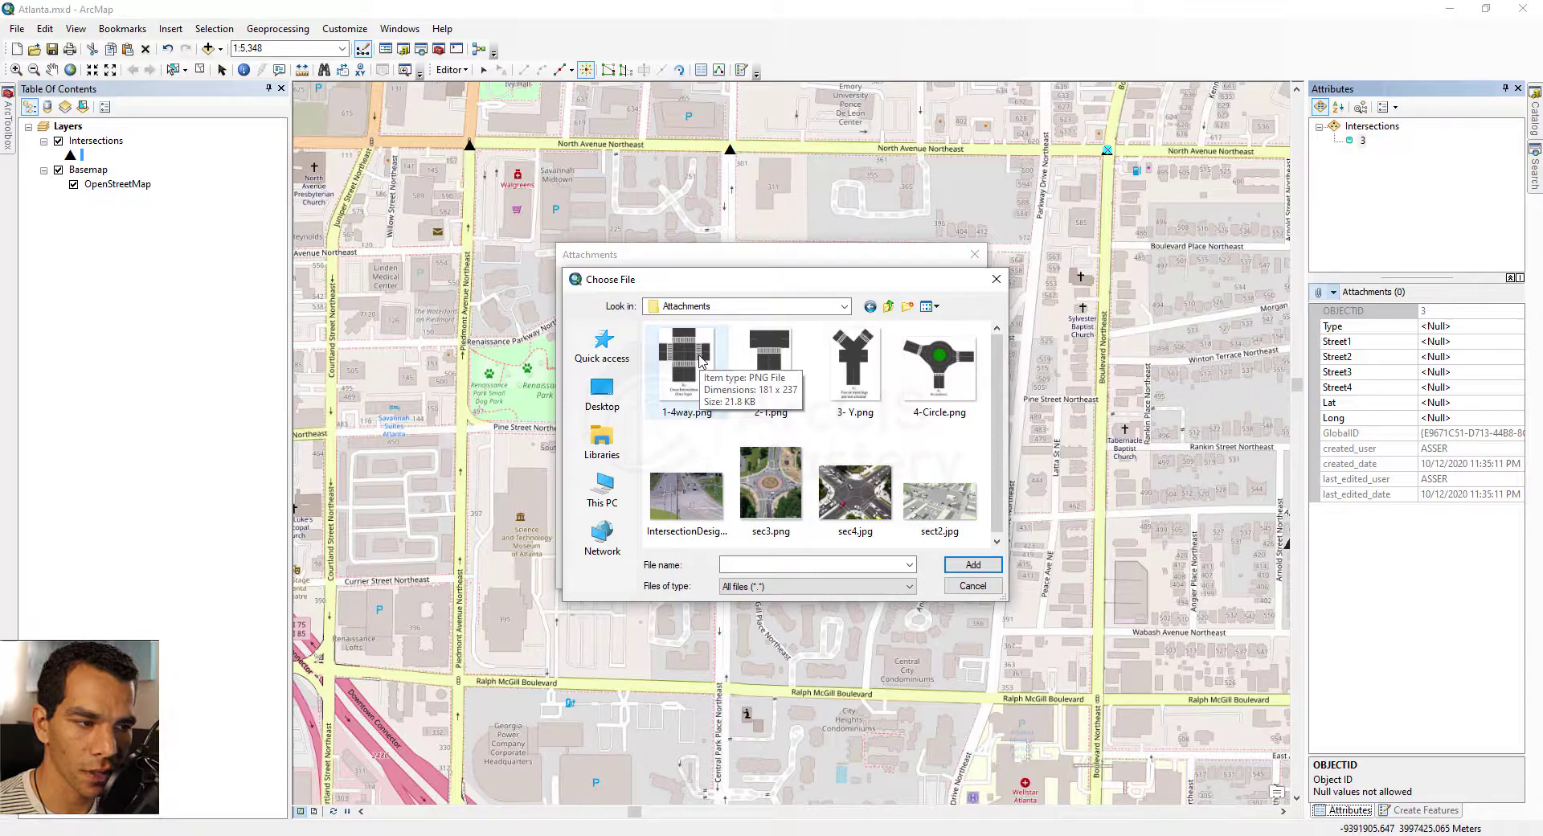
click(701, 361)
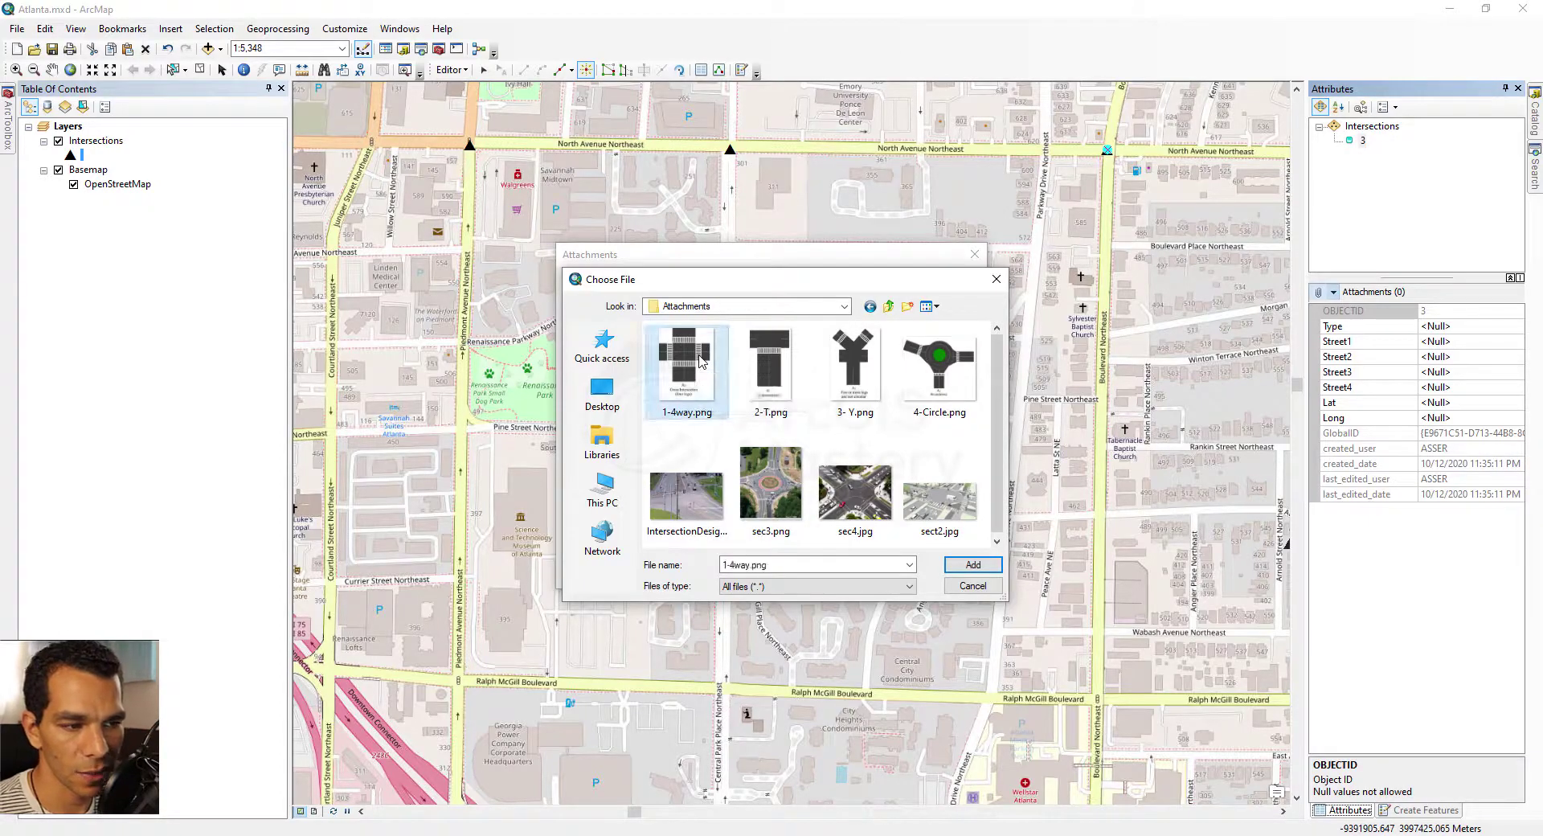
ctrl+click(856, 499)
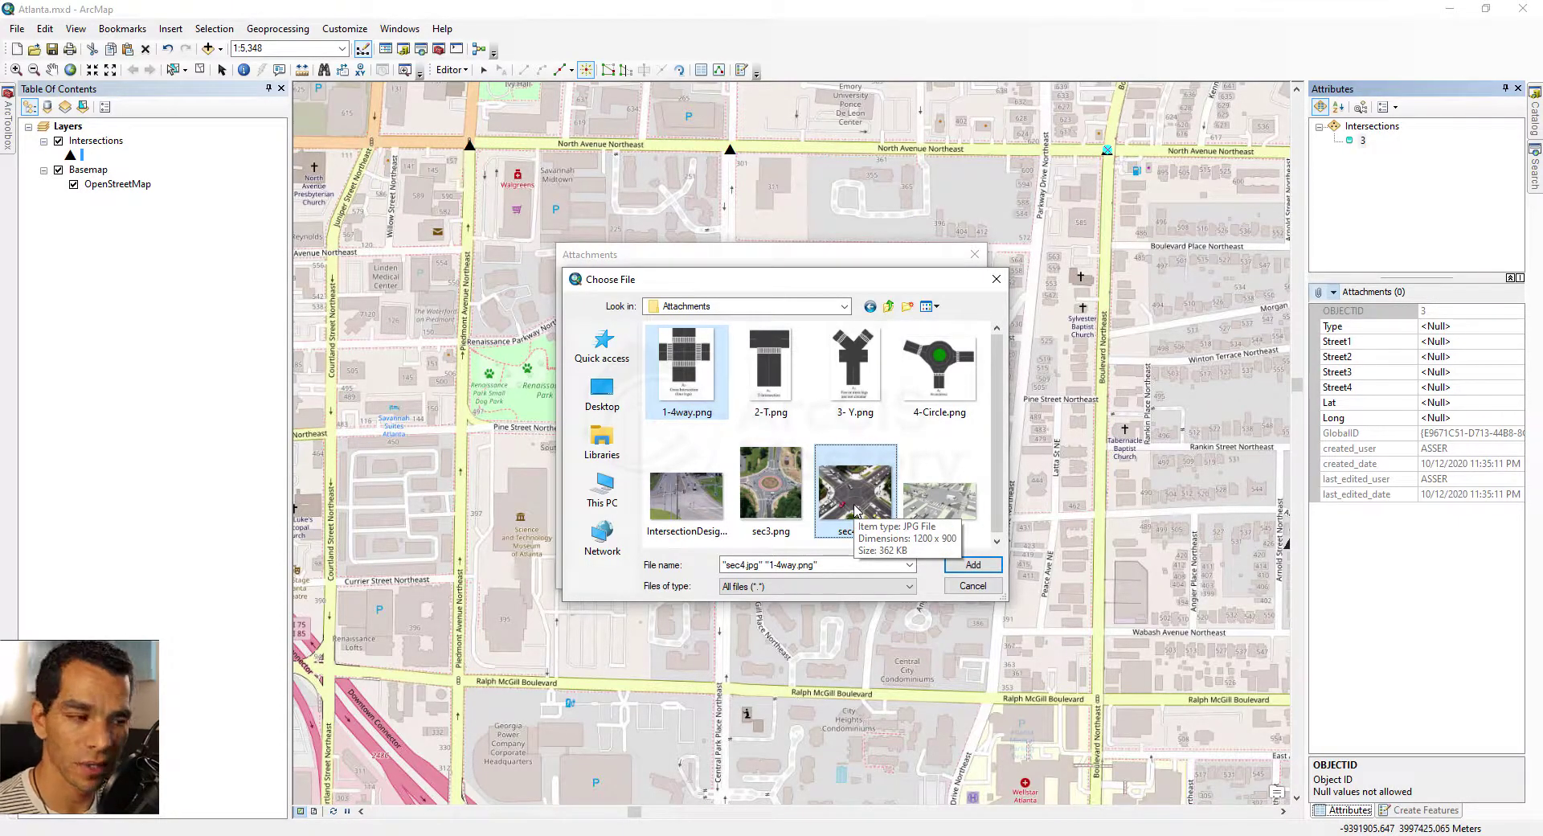
click(972, 565)
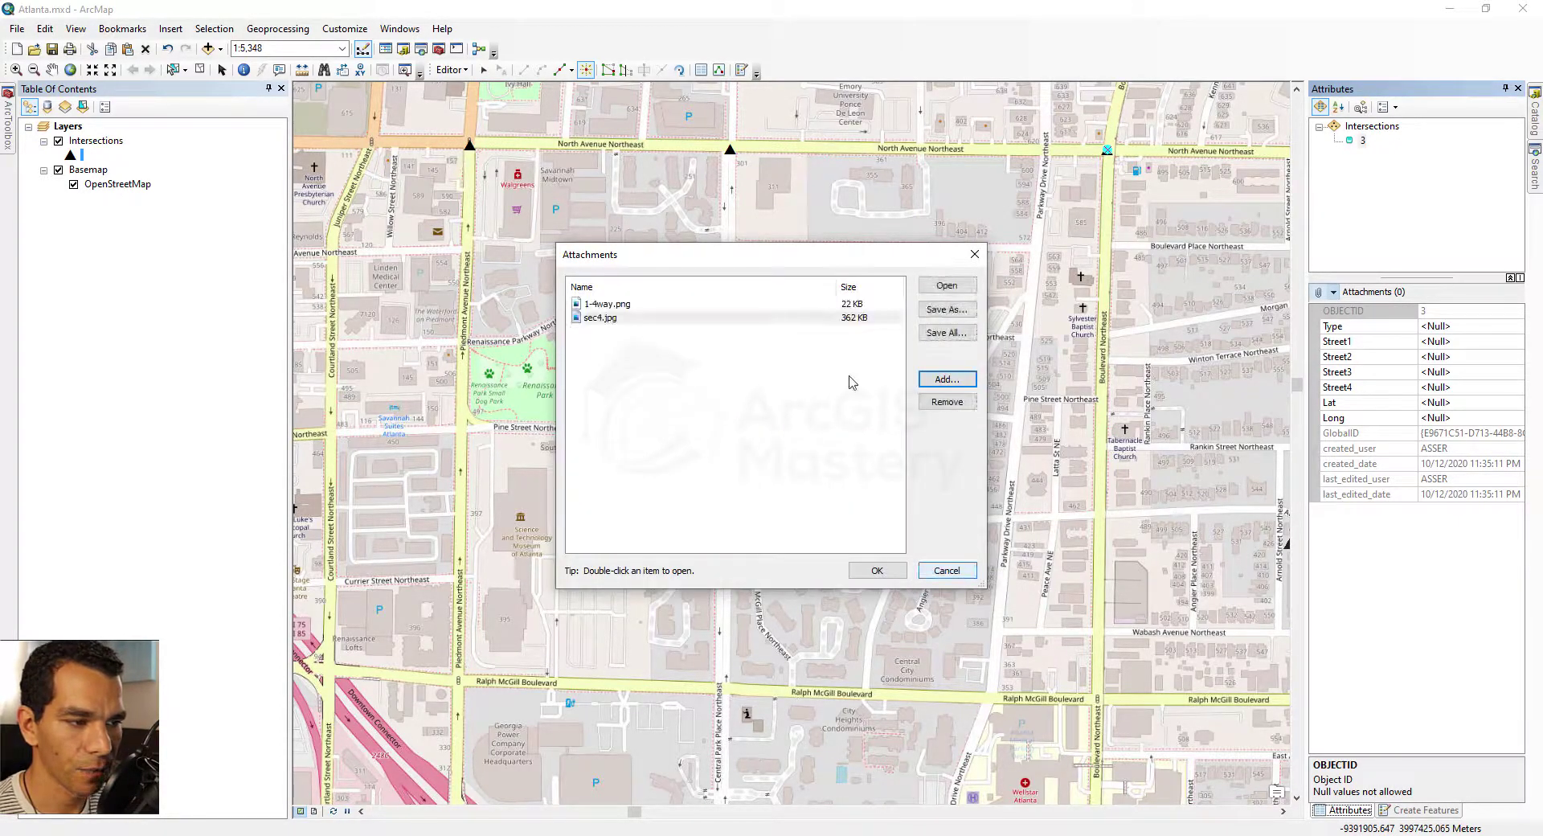
- Confirm the two attachments and set the point's Type attribute to 4way
click(877, 570)
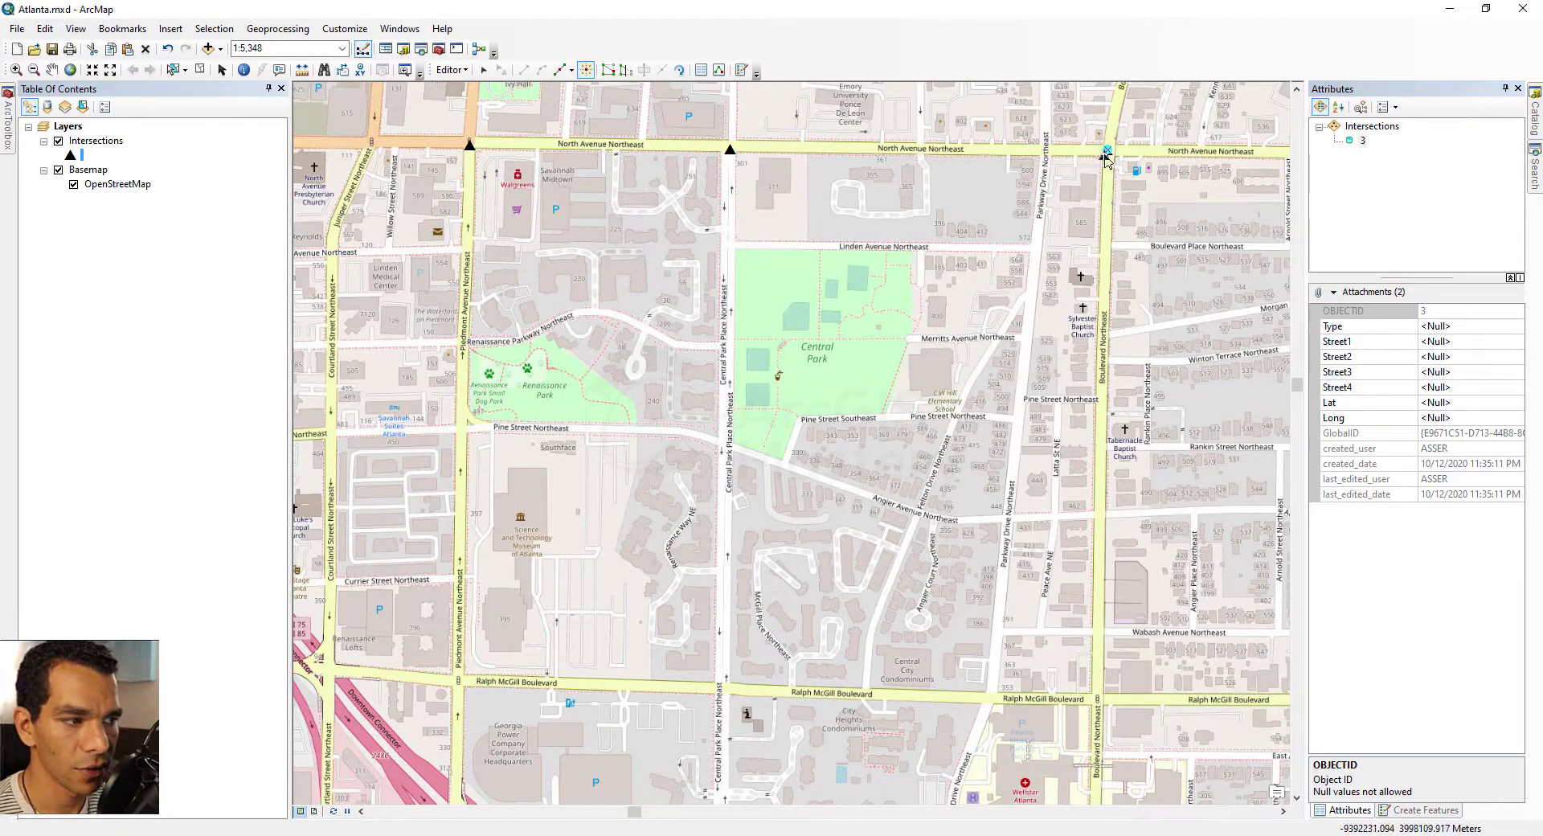
click(1471, 328)
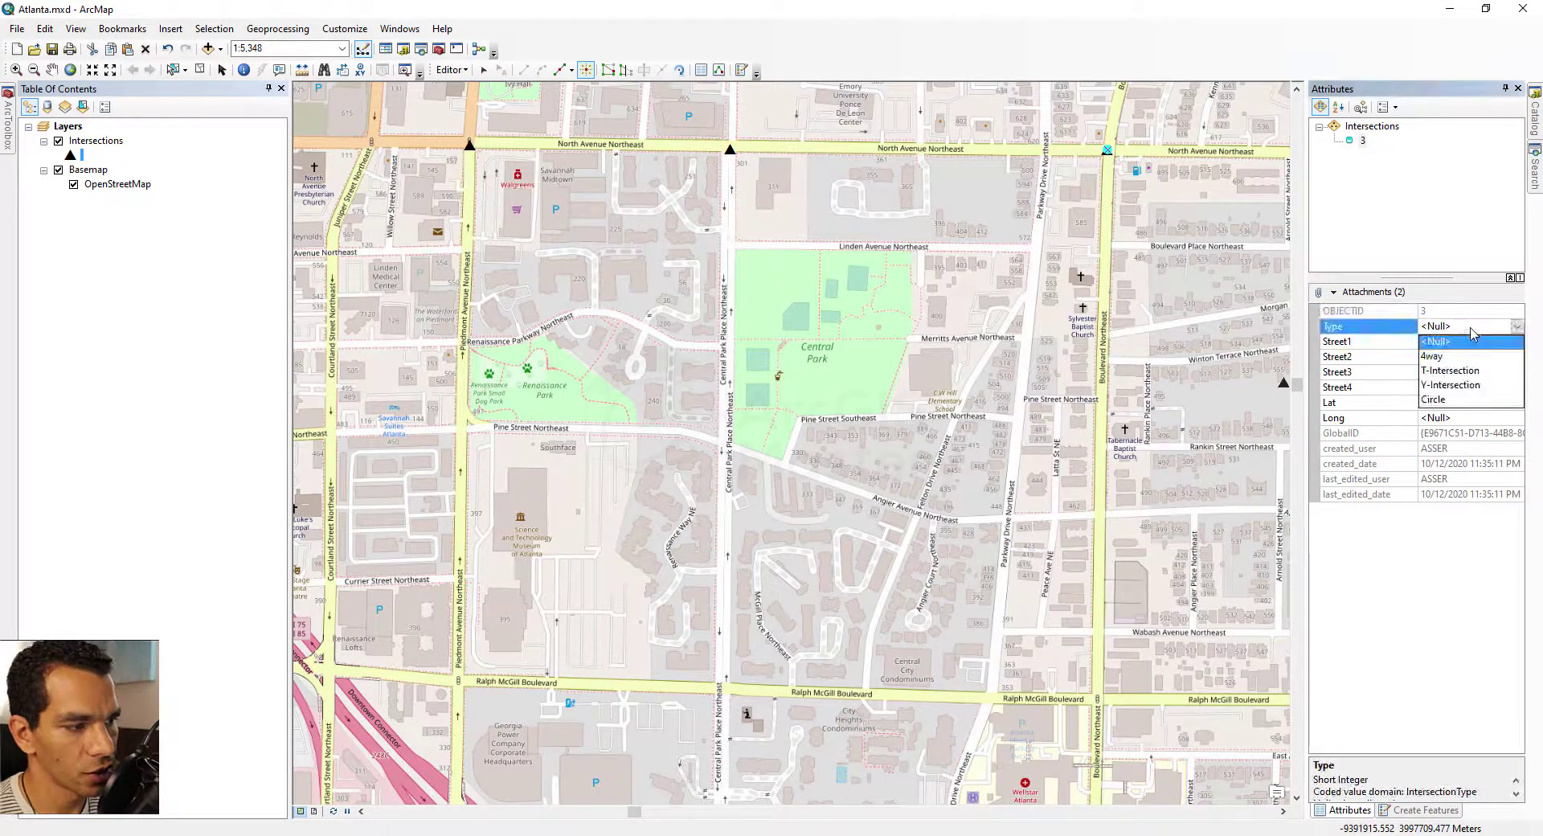
click(1437, 356)
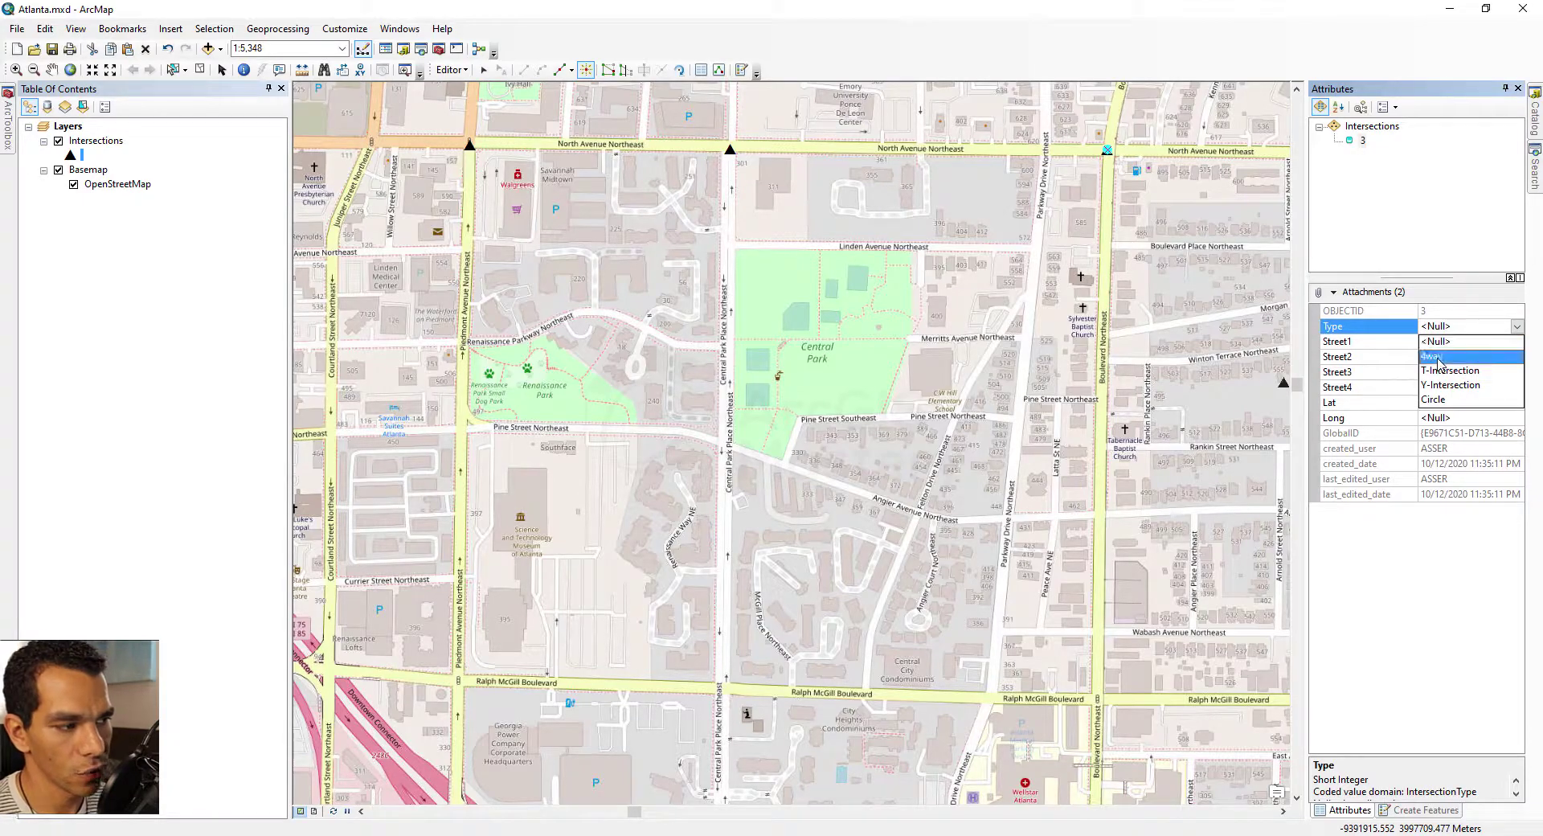
- Clear the selected features and switch to the Identify tool
click(465, 72)
click(492, 104)
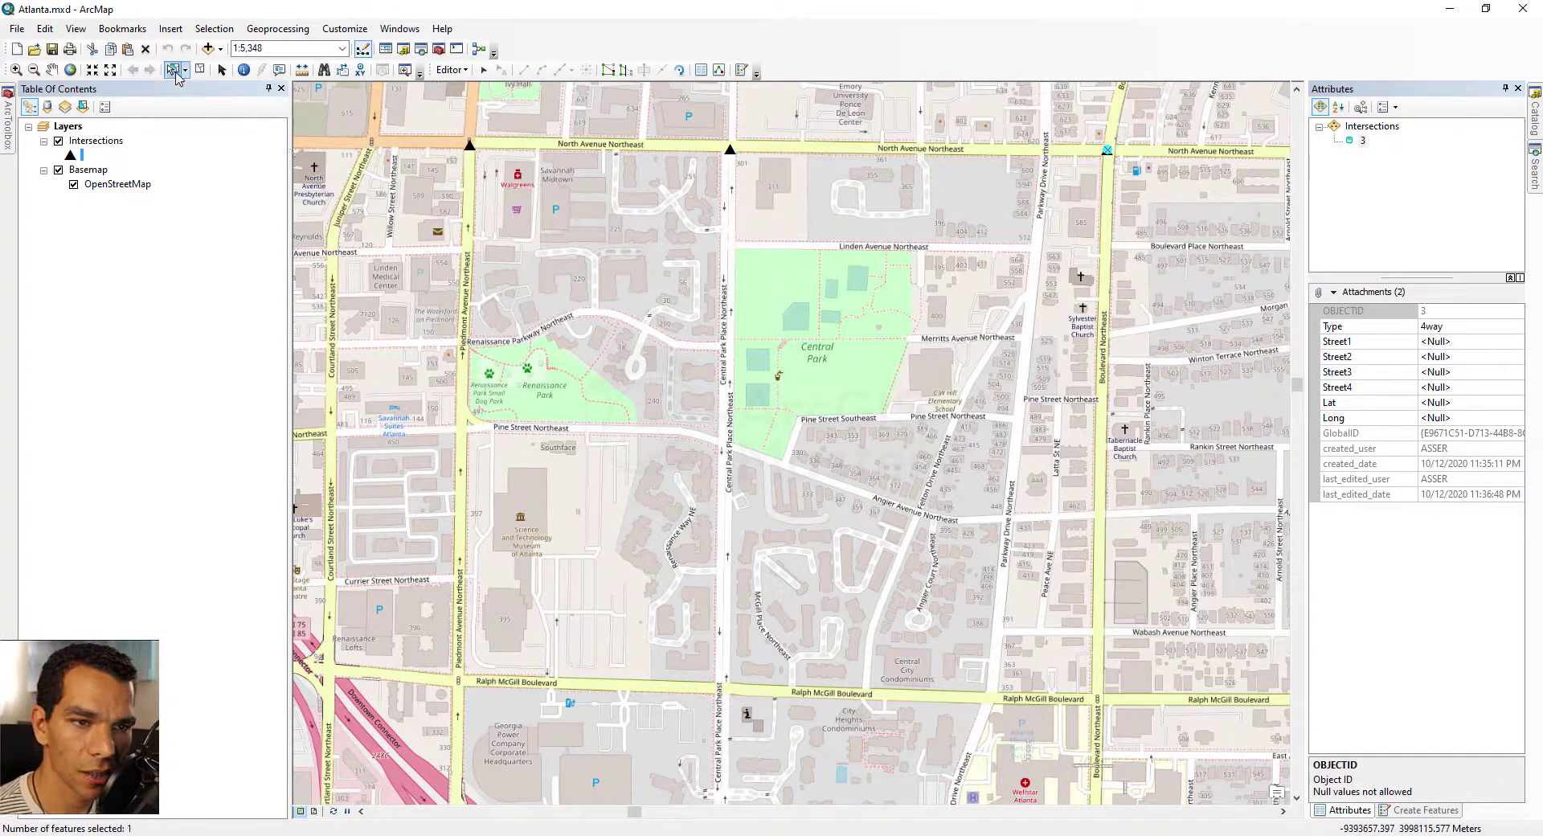
click(199, 69)
click(244, 69)
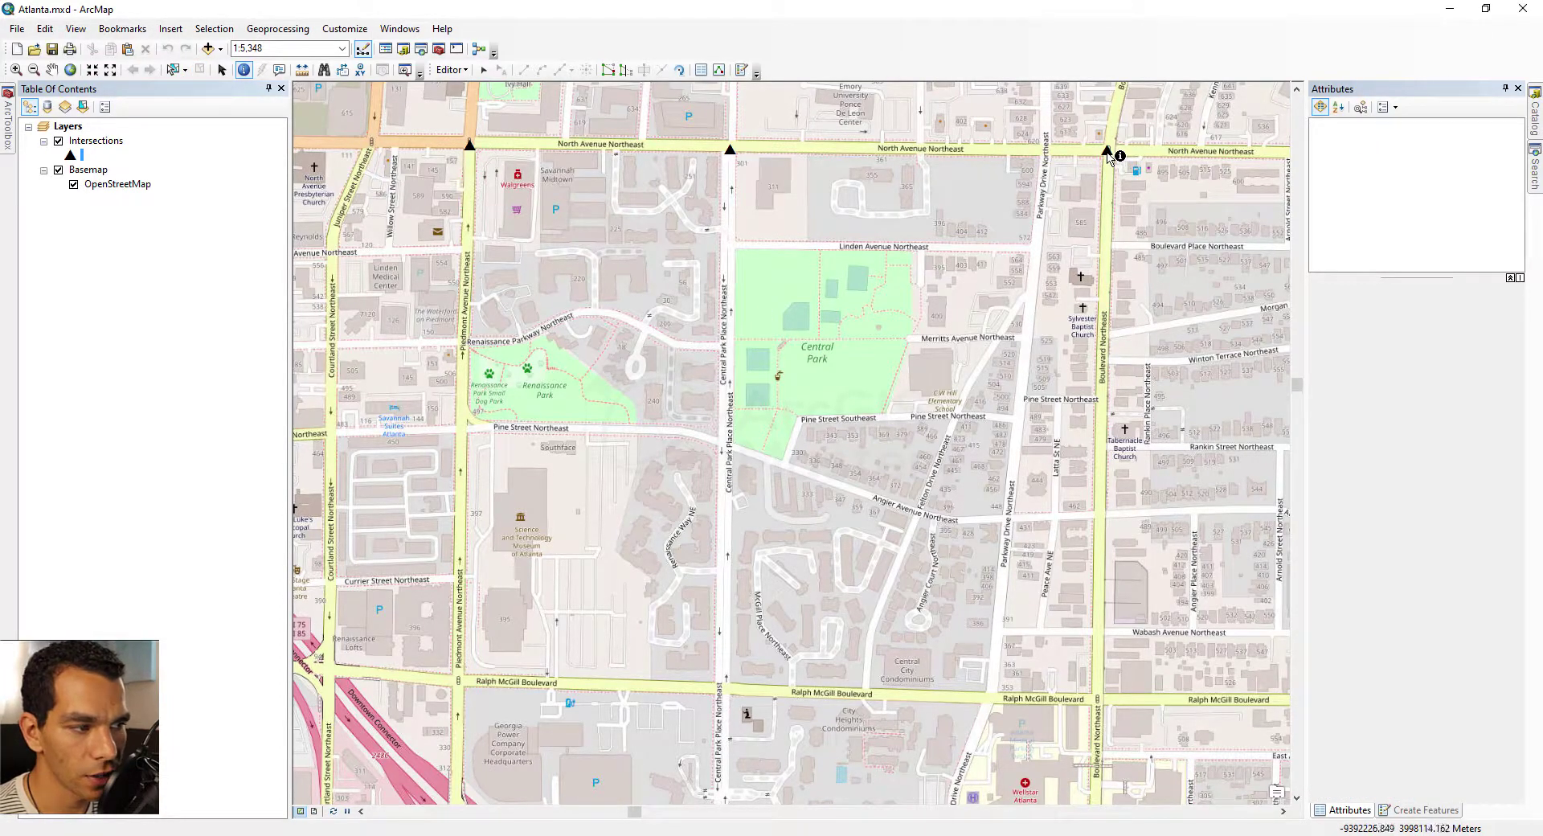
click(1108, 151)
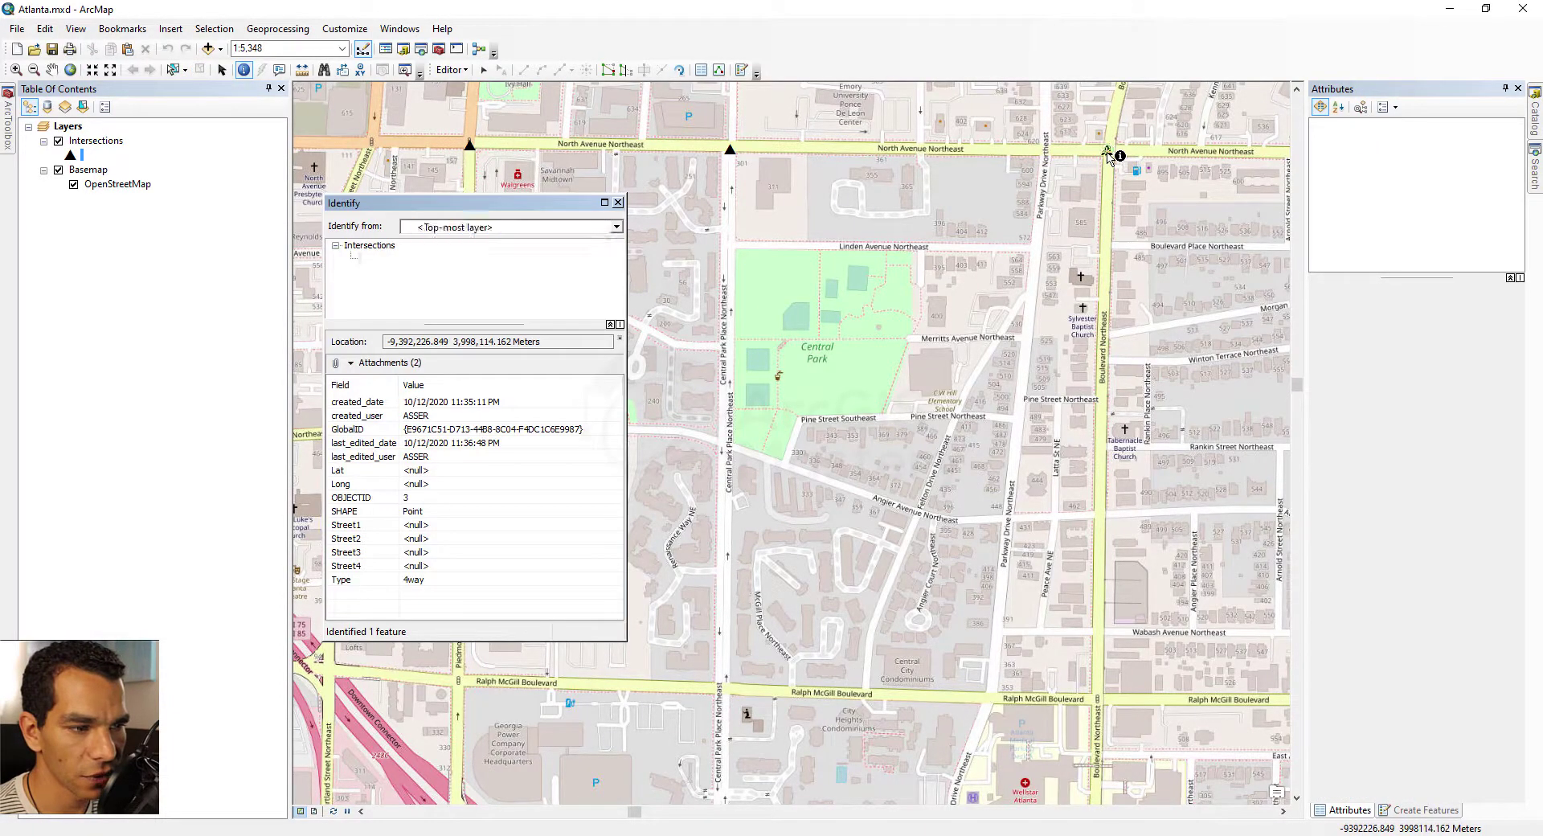
click(350, 363)
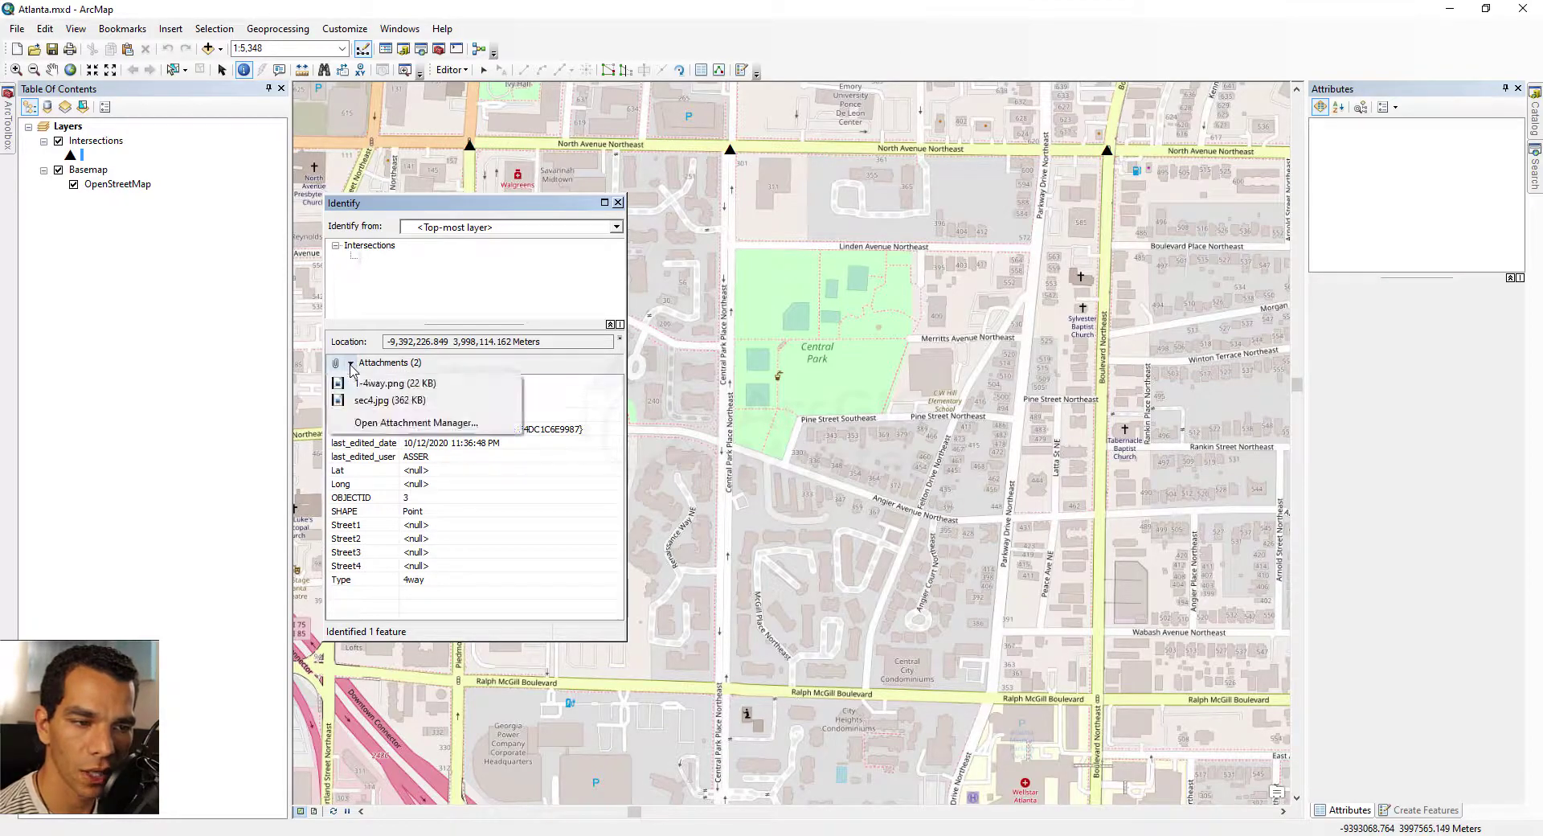
click(393, 386)
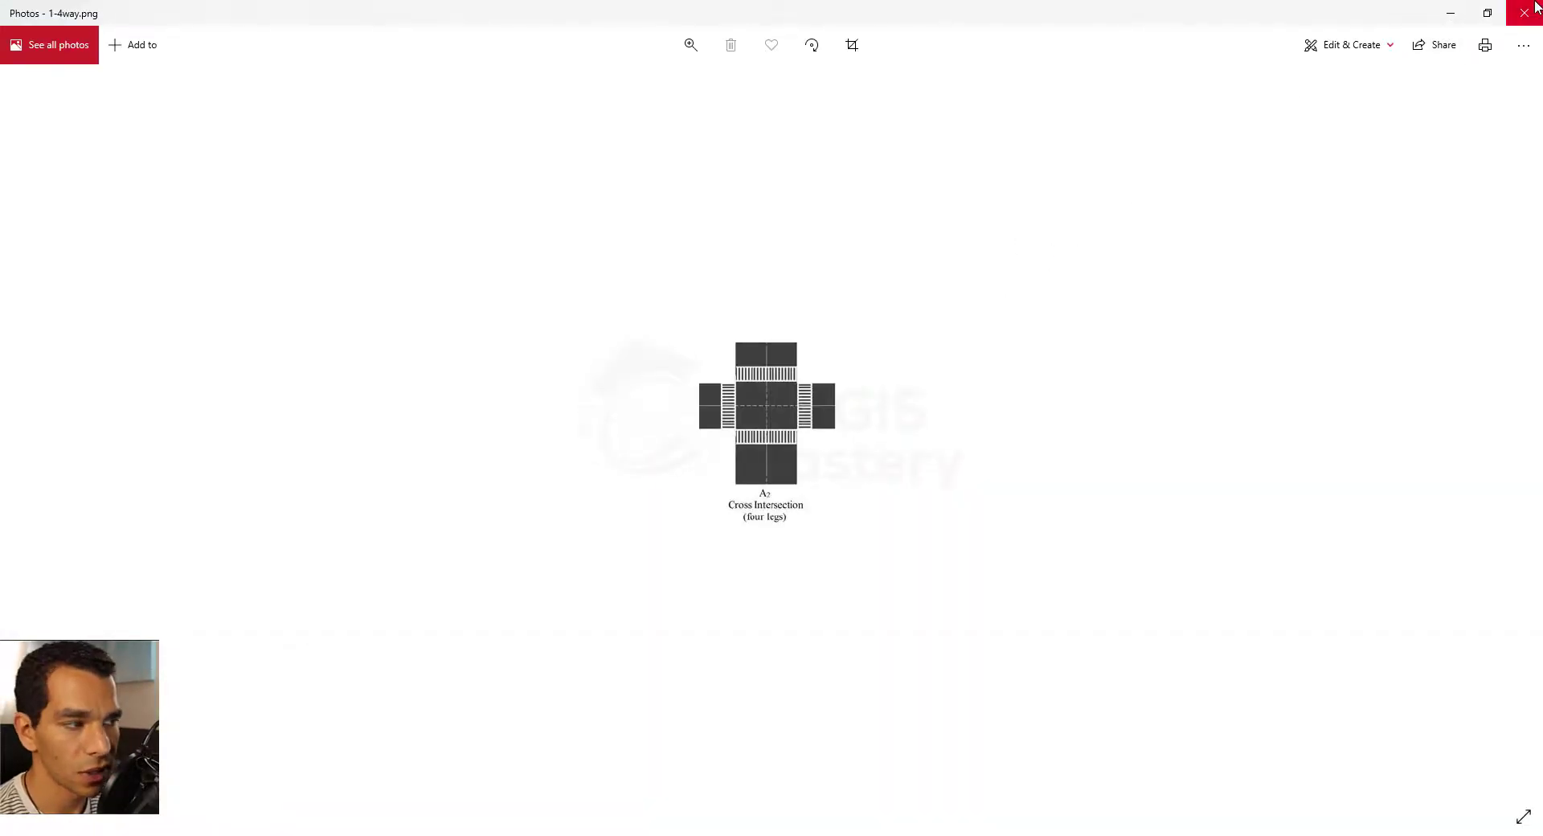
click(1527, 12)
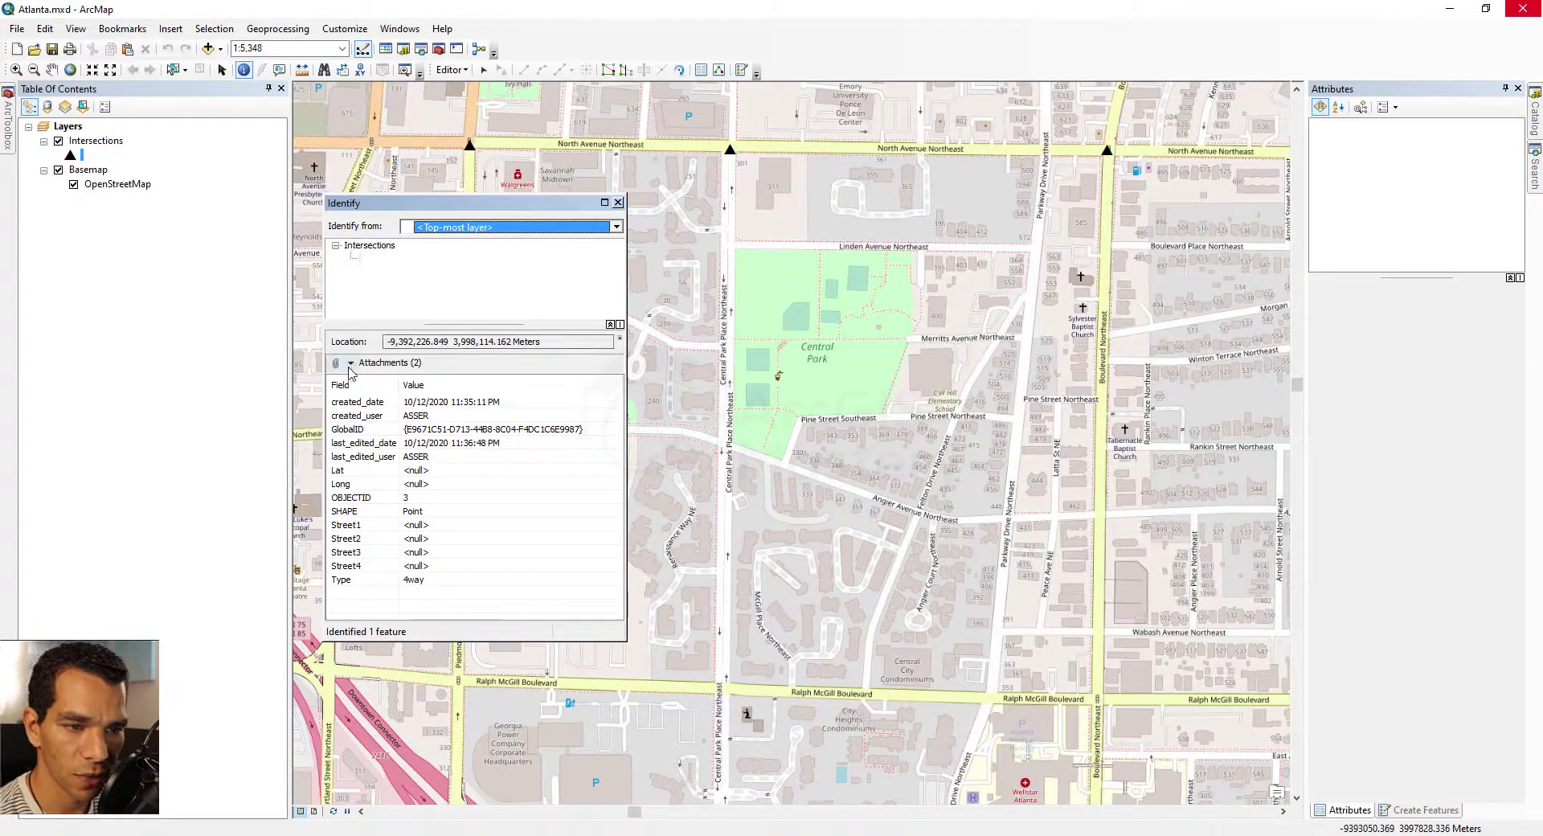
click(351, 363)
click(359, 399)
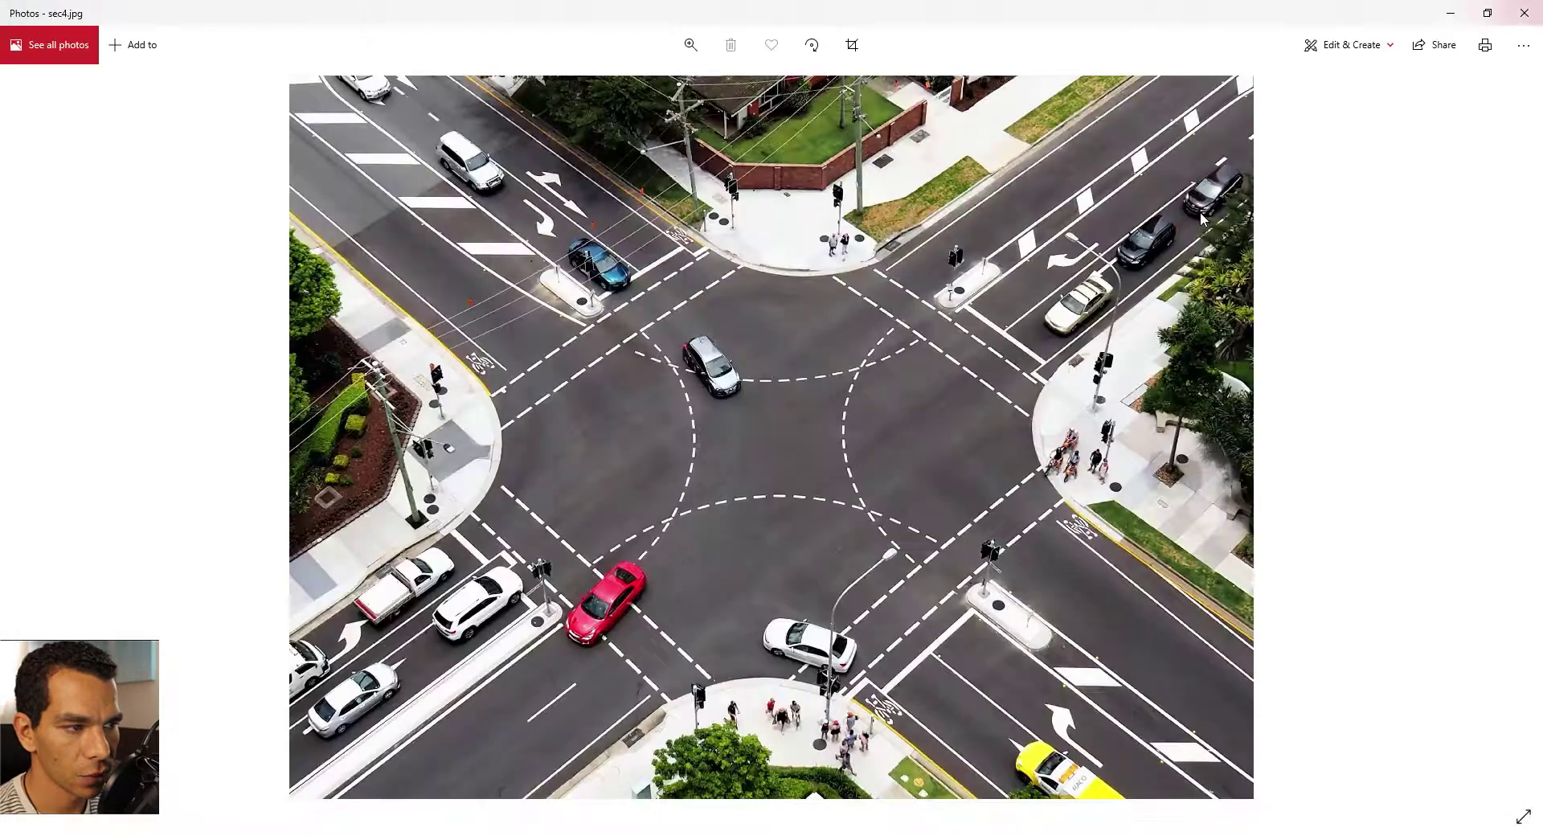
click(1525, 13)
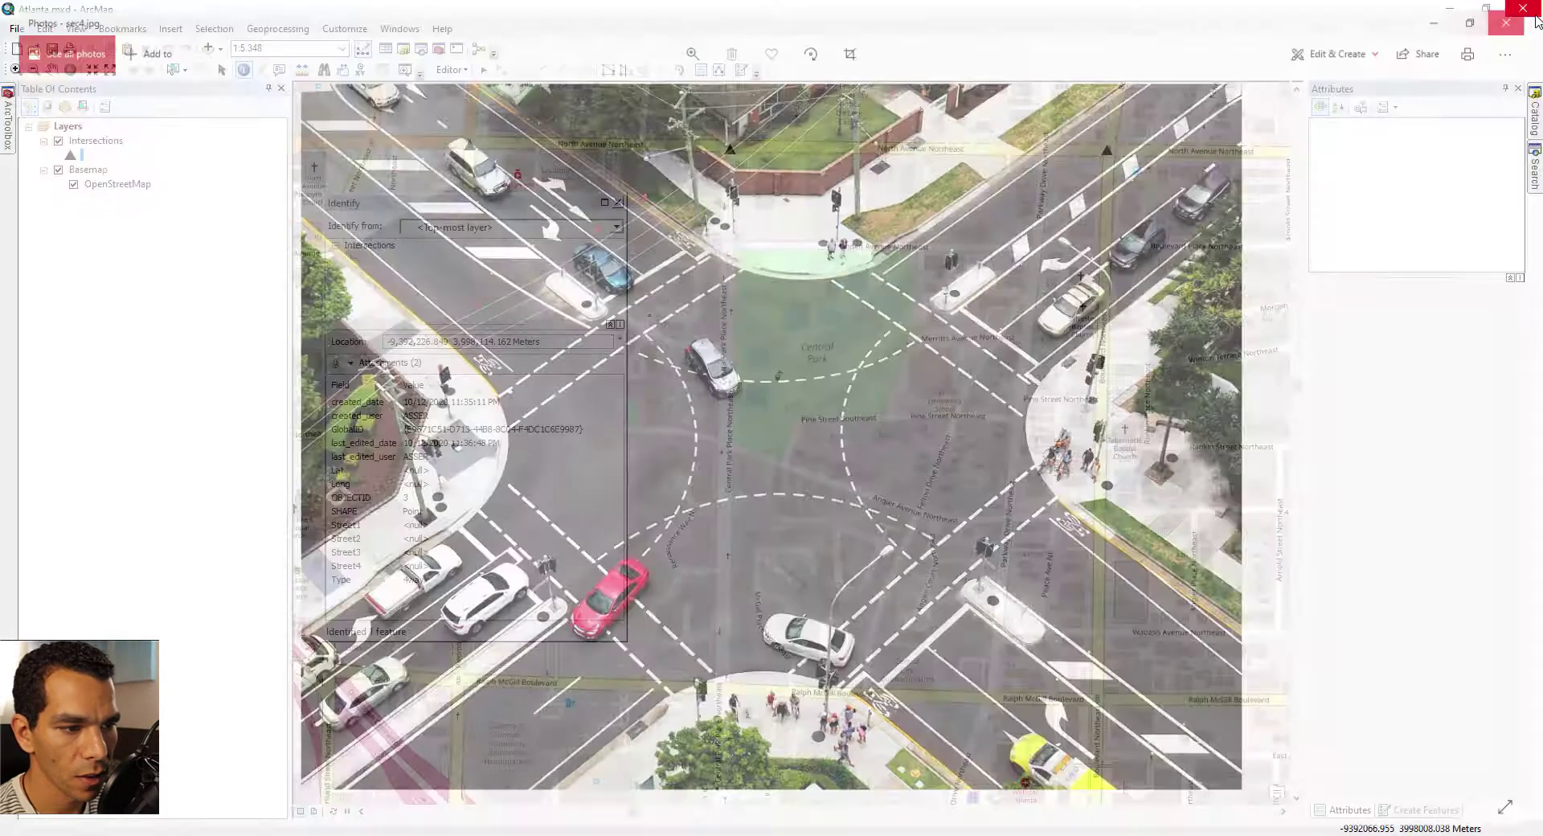
click(618, 203)
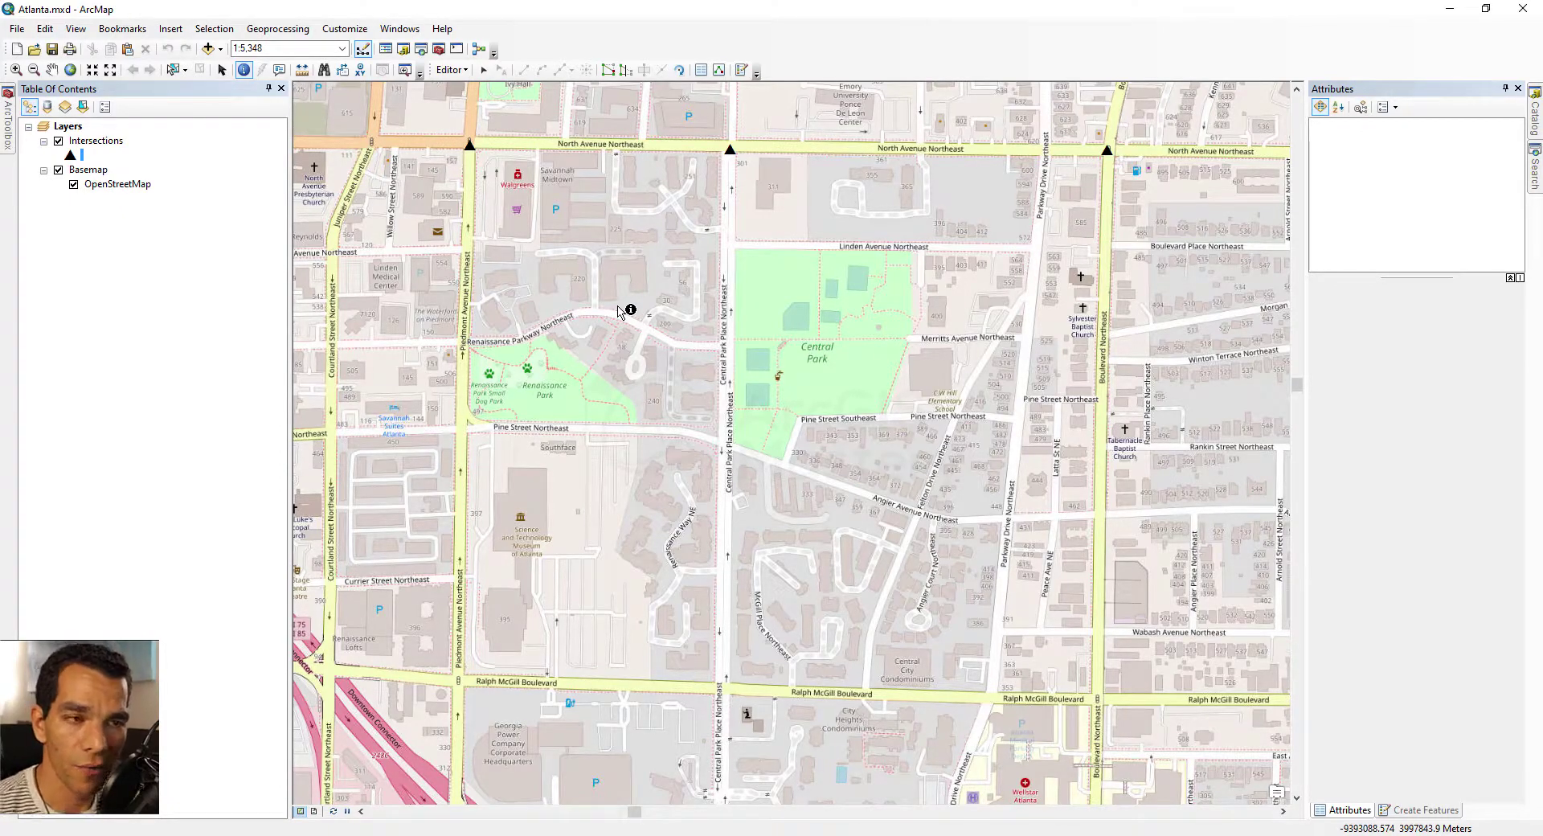
- End the edit session with Editor > Stop Editing
click(450, 70)
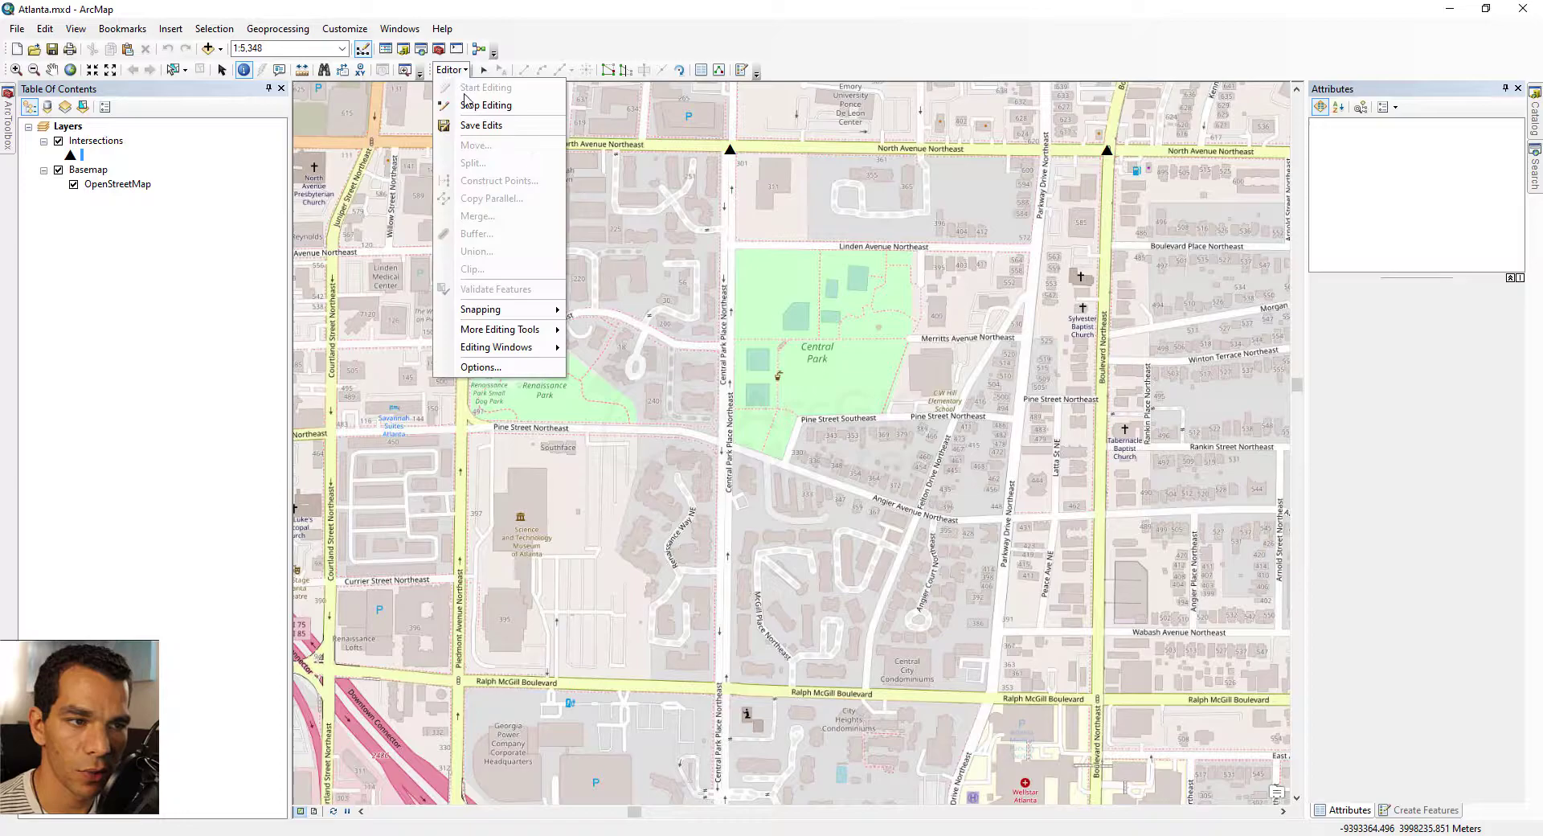
click(451, 70)
click(450, 70)
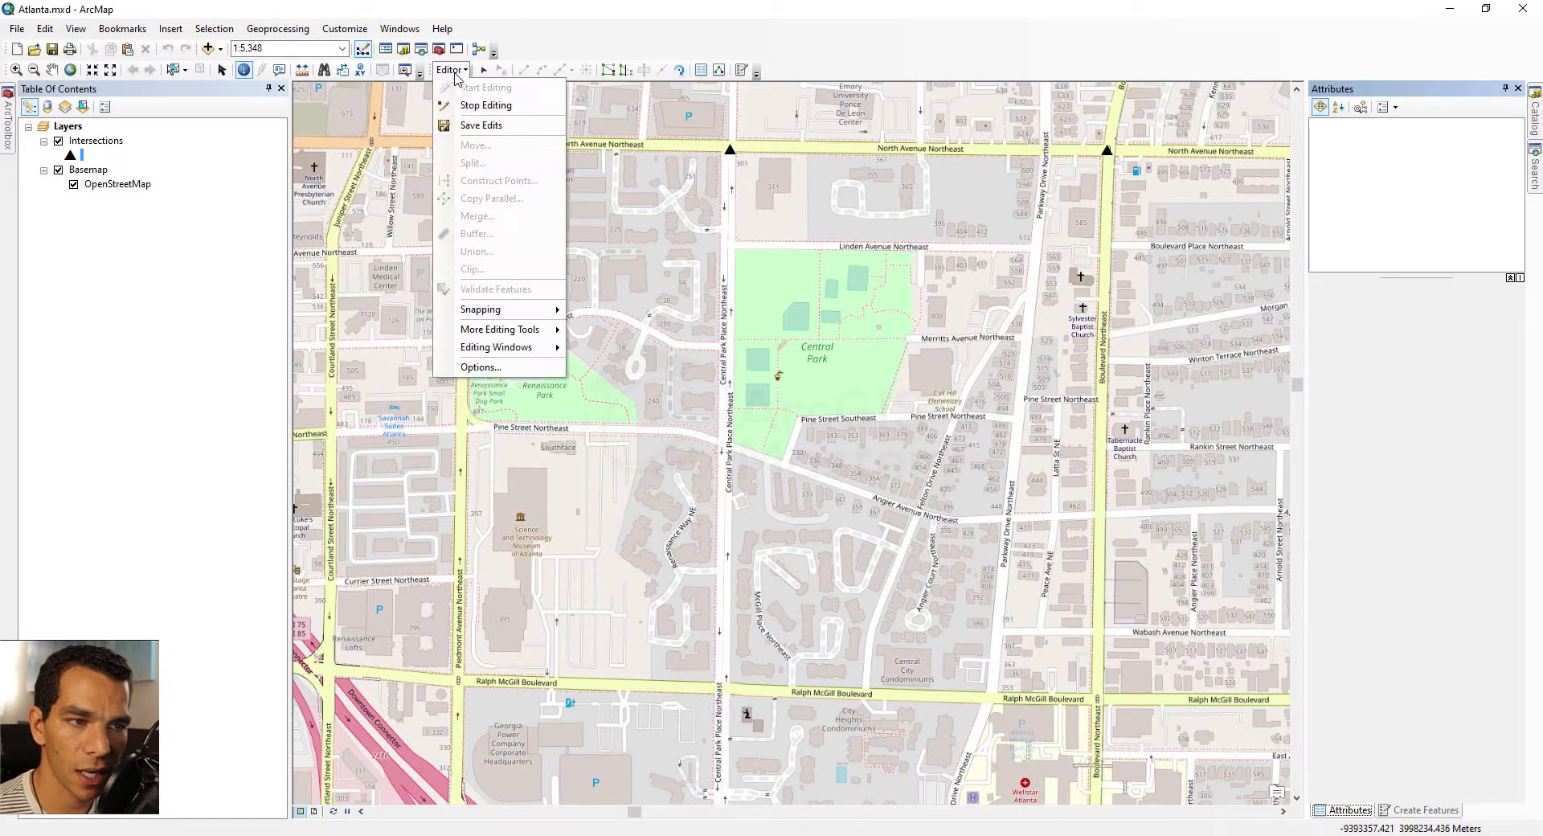
click(480, 109)
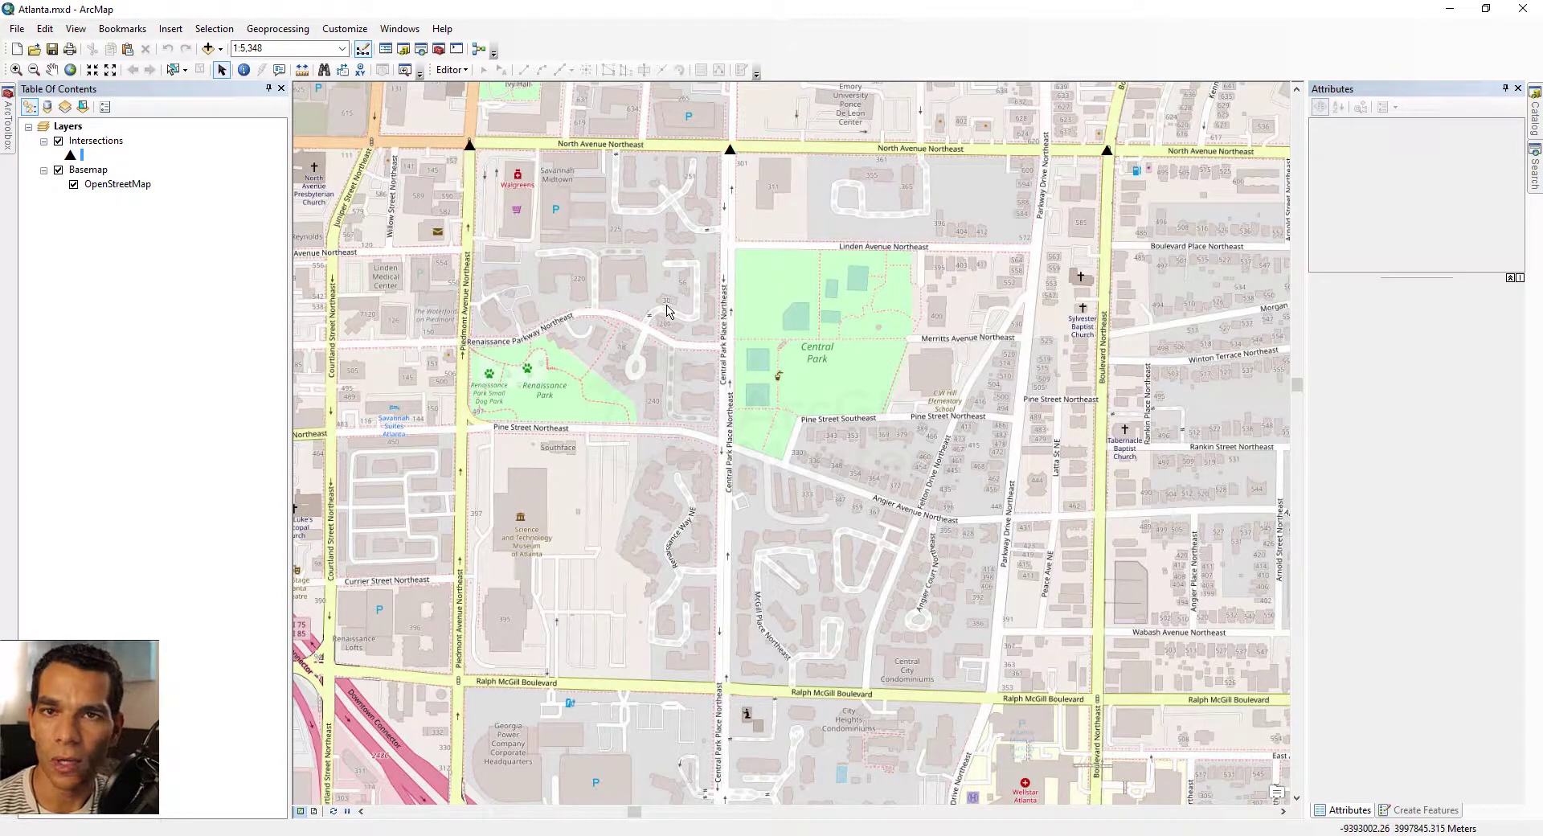